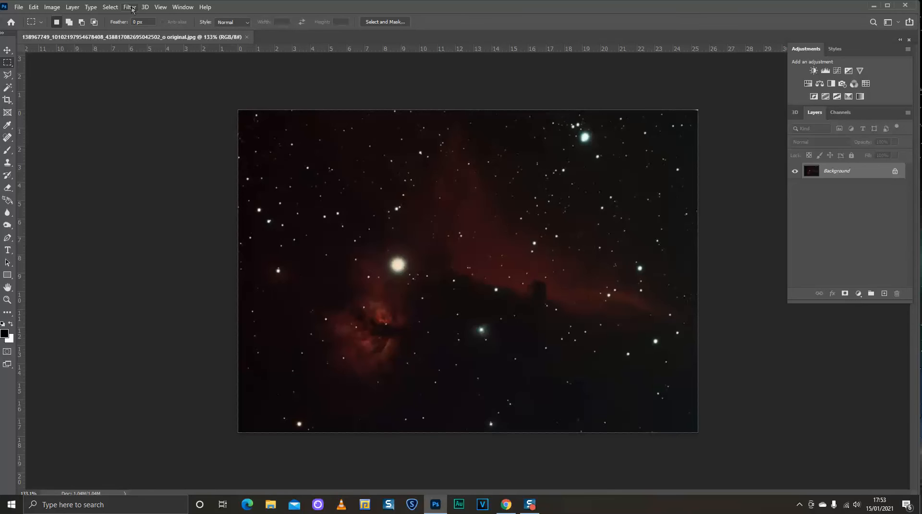
Step: Apply the Camera Raw Filter with Exposure +0.90, Highlights -56, Shadows -20, Whites +7 and Blacks -14
left_click(131, 7)
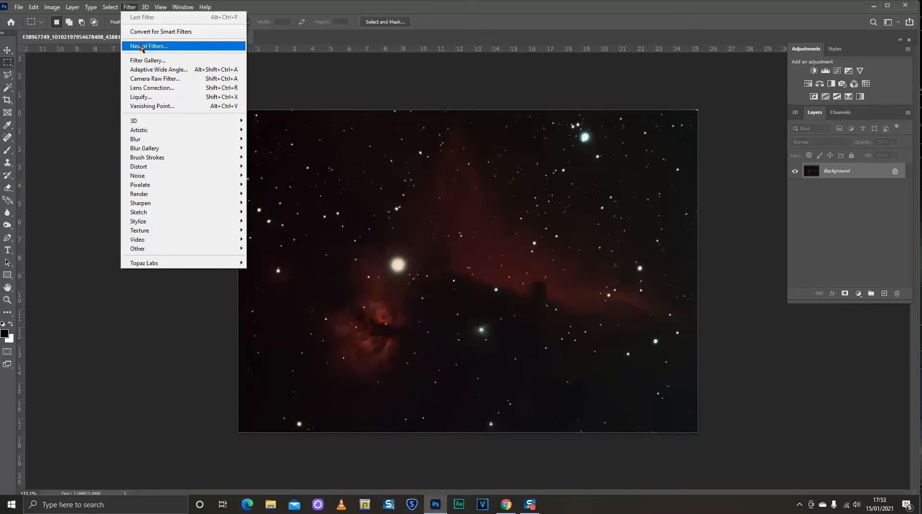
left_click(157, 80)
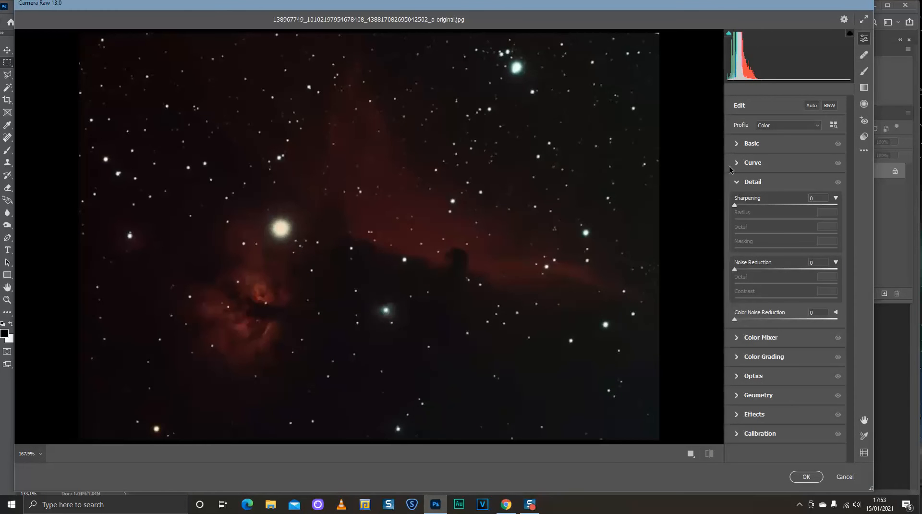
left_click(738, 144)
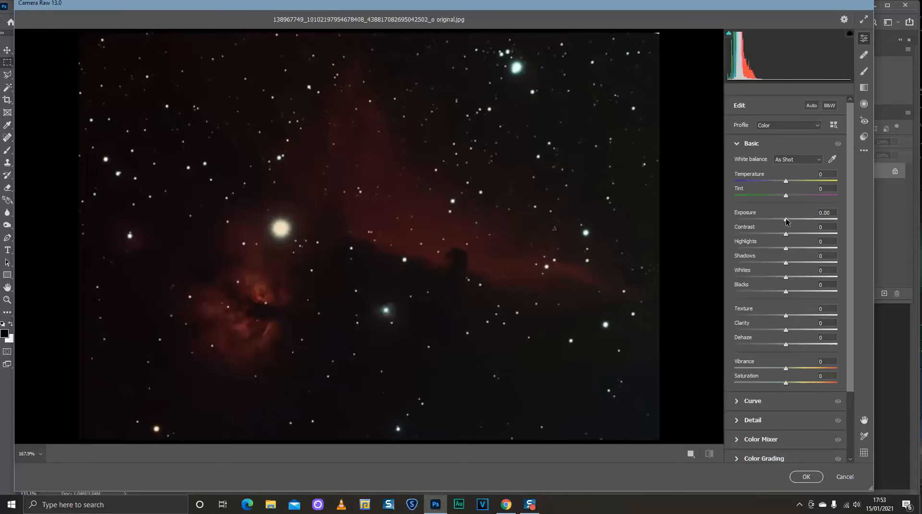
left_click_drag(787, 221, 794, 219)
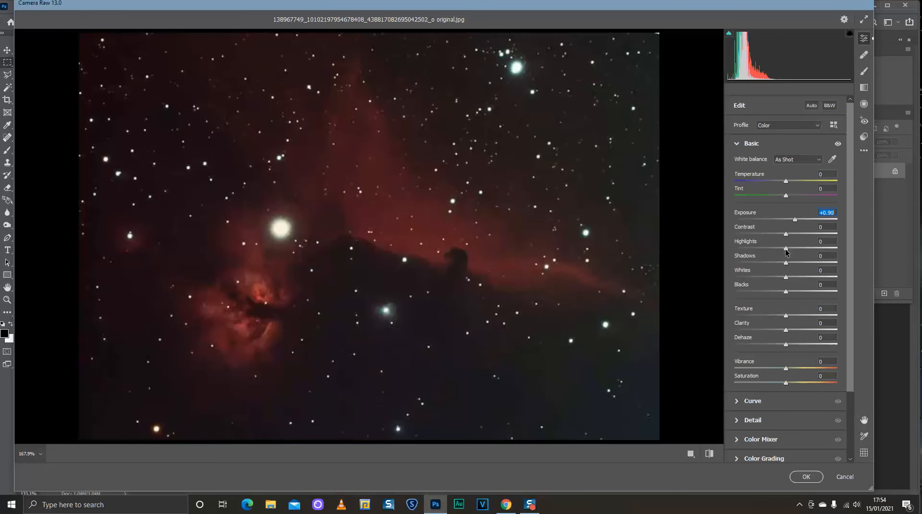
left_click_drag(786, 249, 778, 292)
left_click(786, 277)
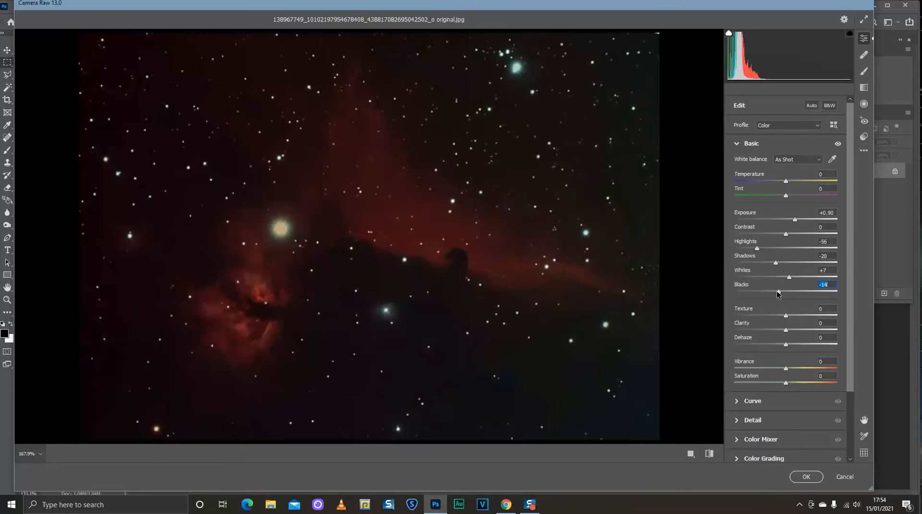
left_click(806, 477)
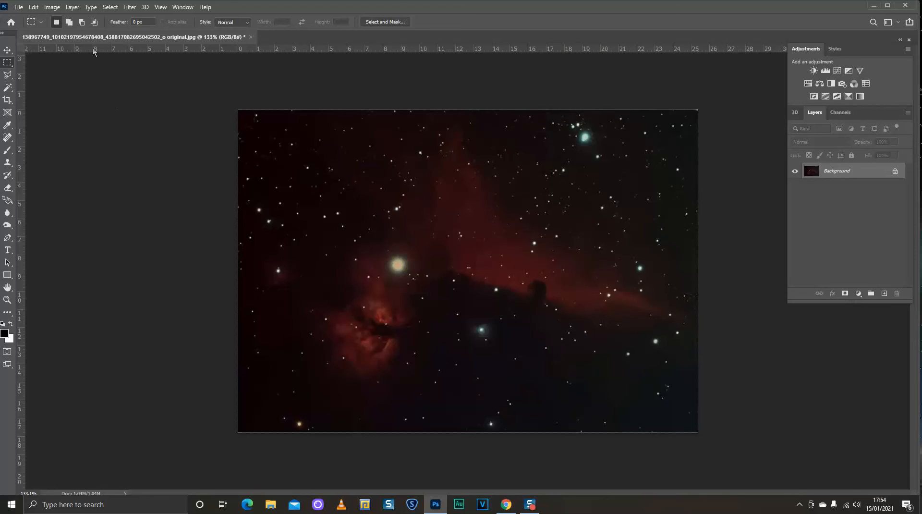
Step: Start another Camera Raw Filter pass with Clarity +20, Dehaze +27 and a slightly reduced Texture
left_click(129, 6)
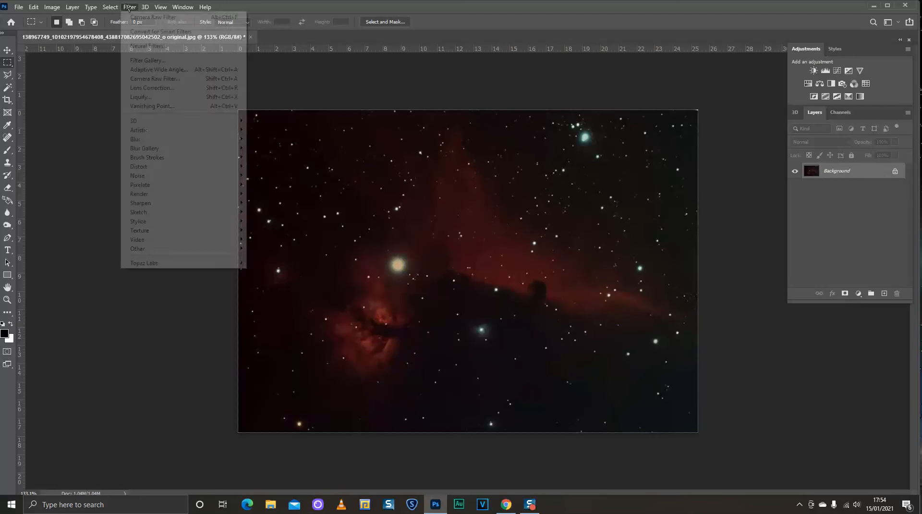
left_click(149, 78)
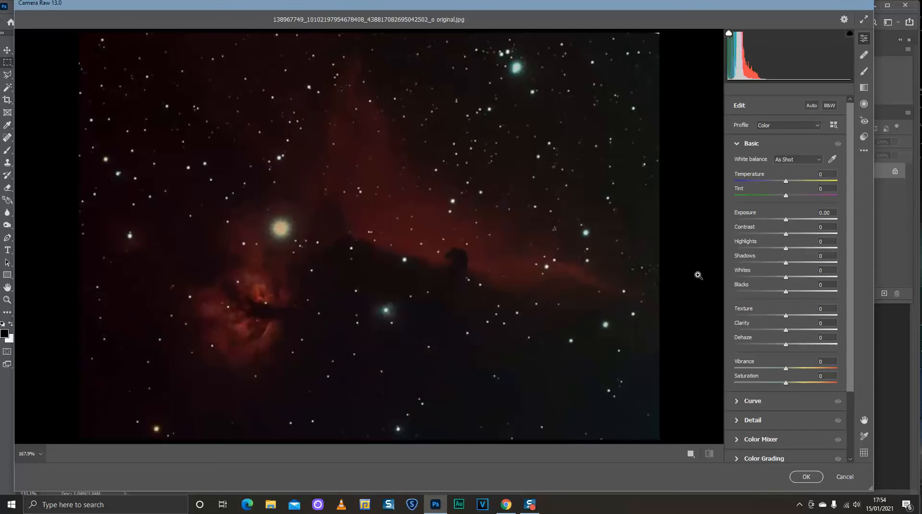
left_click(739, 145)
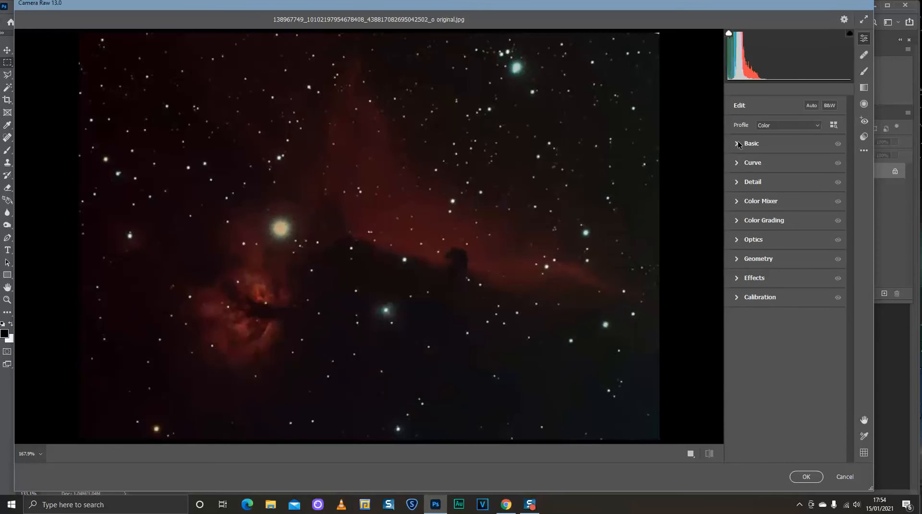
left_click(737, 183)
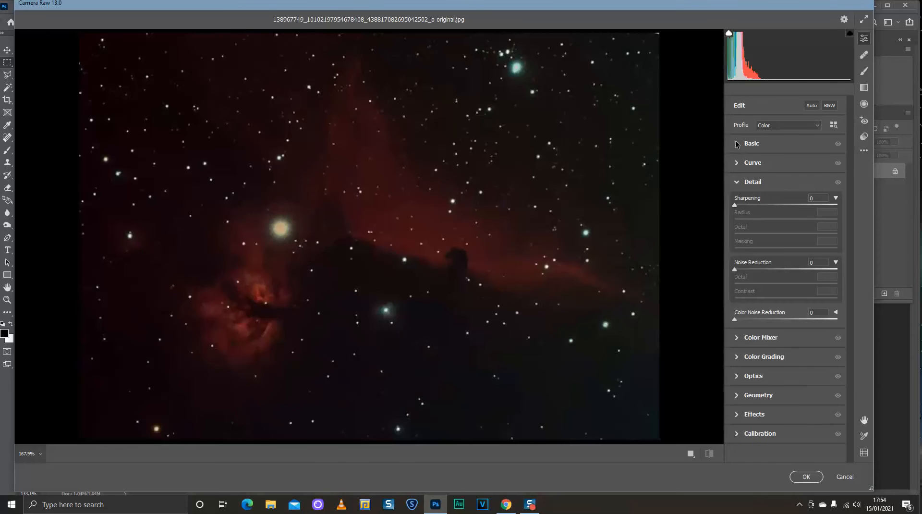
left_click(737, 143)
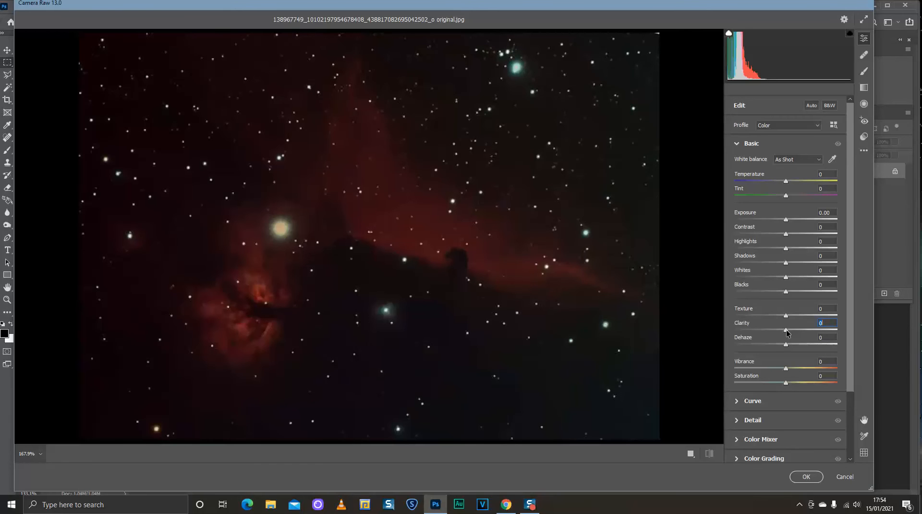
left_click_drag(786, 332, 793, 332)
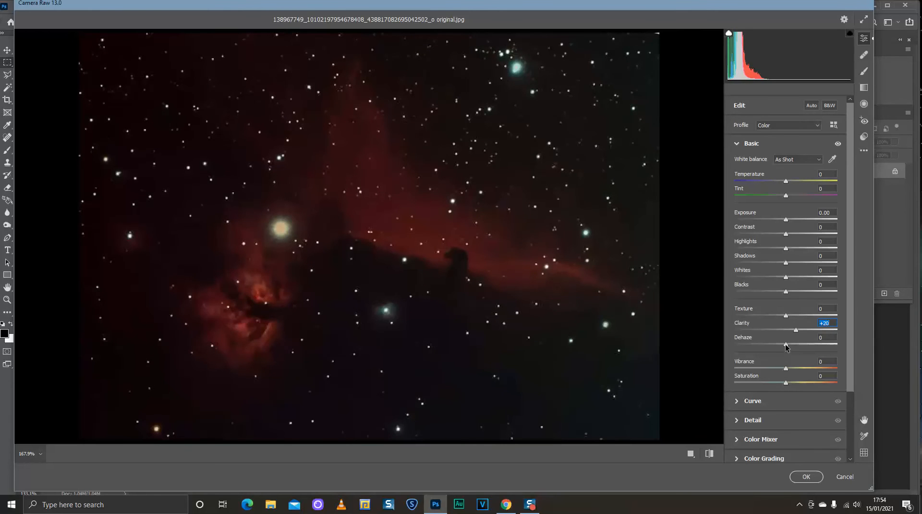
left_click_drag(786, 344, 798, 344)
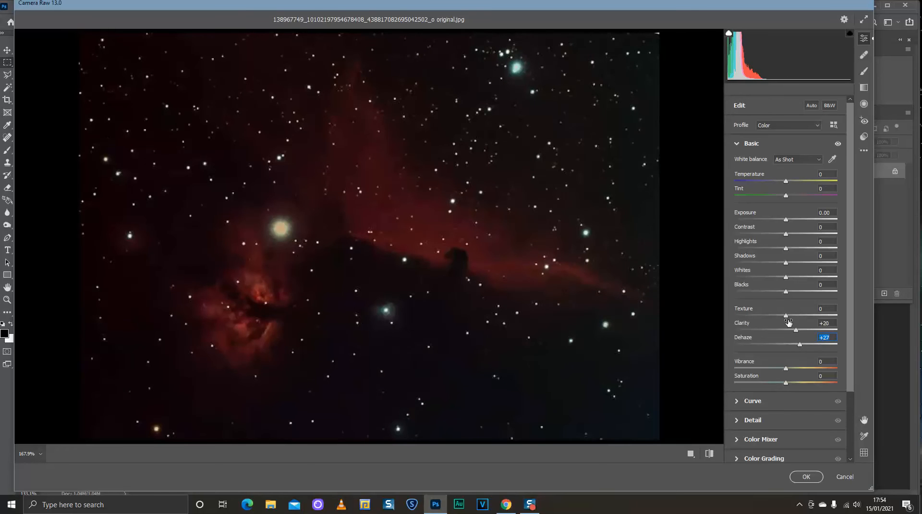
left_click_drag(784, 316, 780, 316)
Step: Set Sharpening to 25 and Noise Reduction to 34, raise Color Noise Reduction, and apply the Camera Raw Filter
left_click(737, 144)
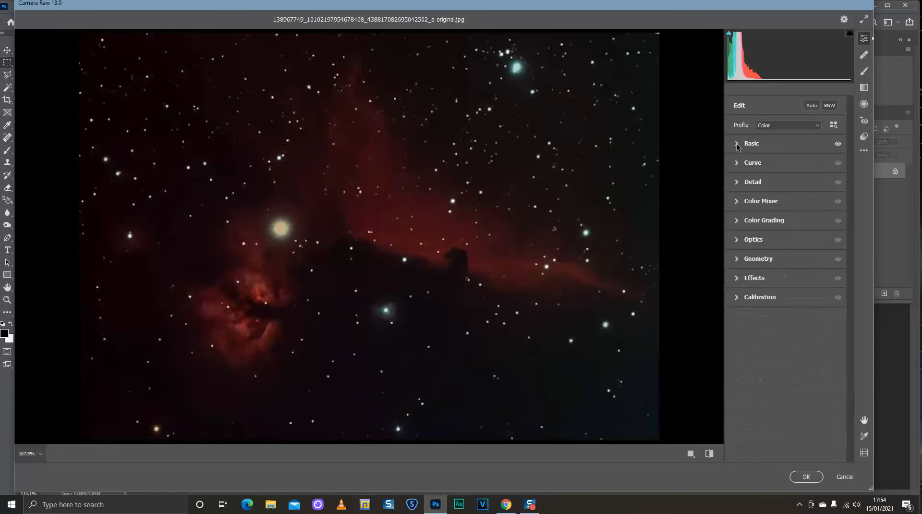
left_click(736, 184)
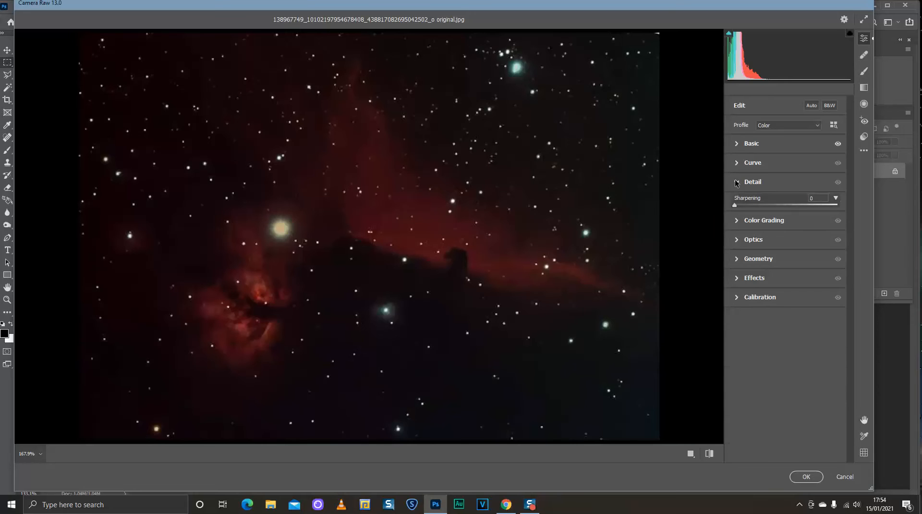
left_click_drag(735, 207, 750, 206)
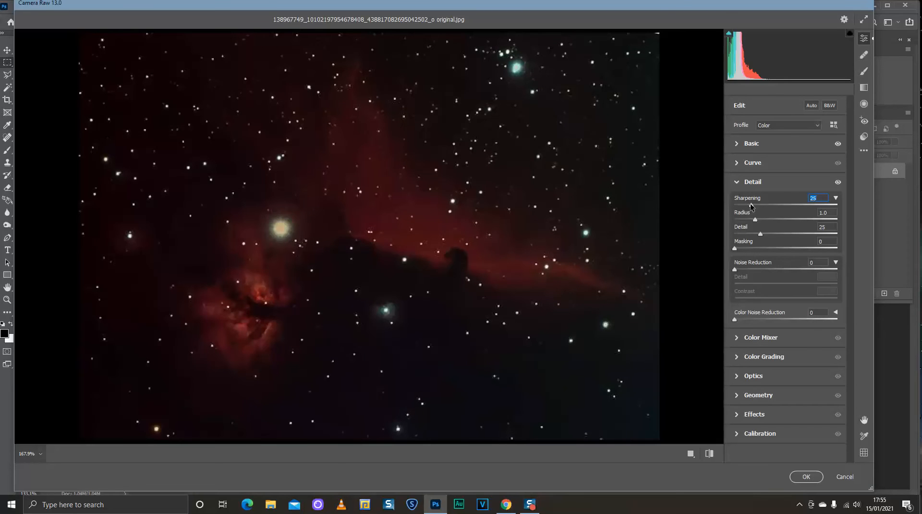
left_click_drag(734, 270, 769, 270)
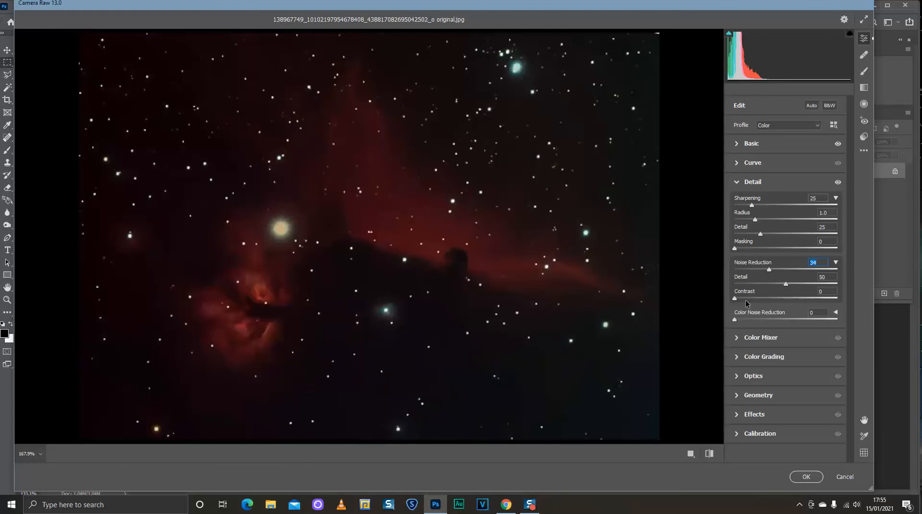
left_click_drag(735, 321, 769, 321)
left_click(807, 477)
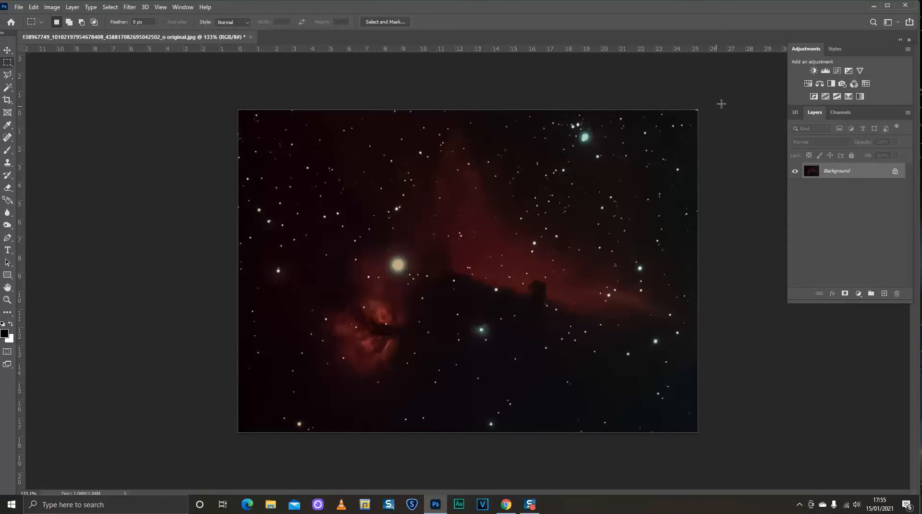
Step: Add a Levels adjustment layer and set the red channel's black input level to 5
left_click(826, 71)
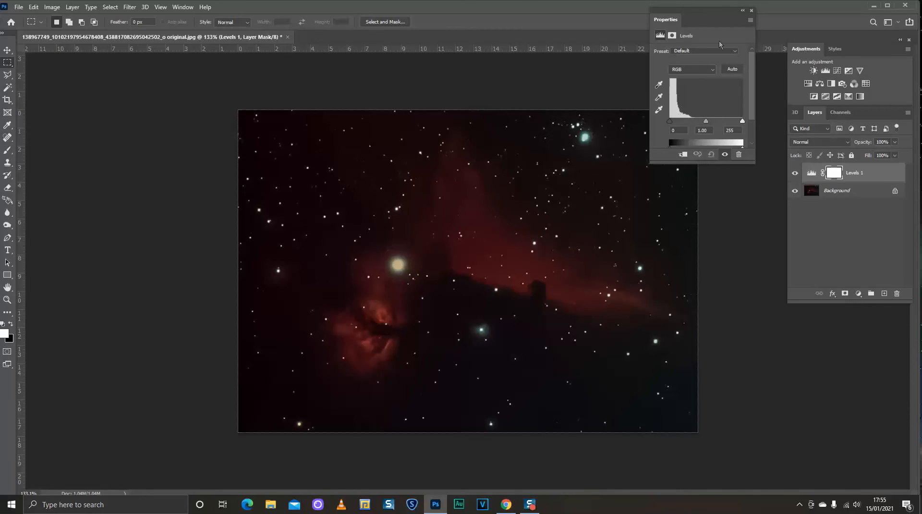
left_click(734, 52)
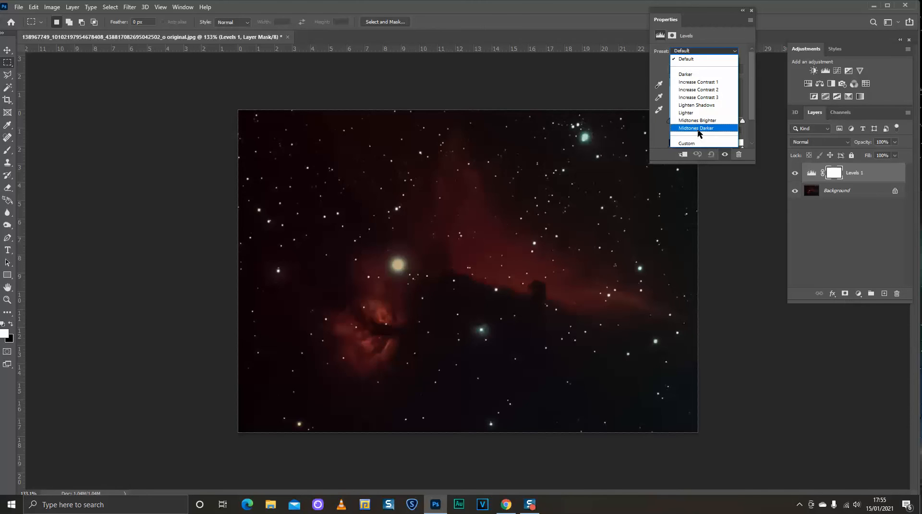
left_click(763, 60)
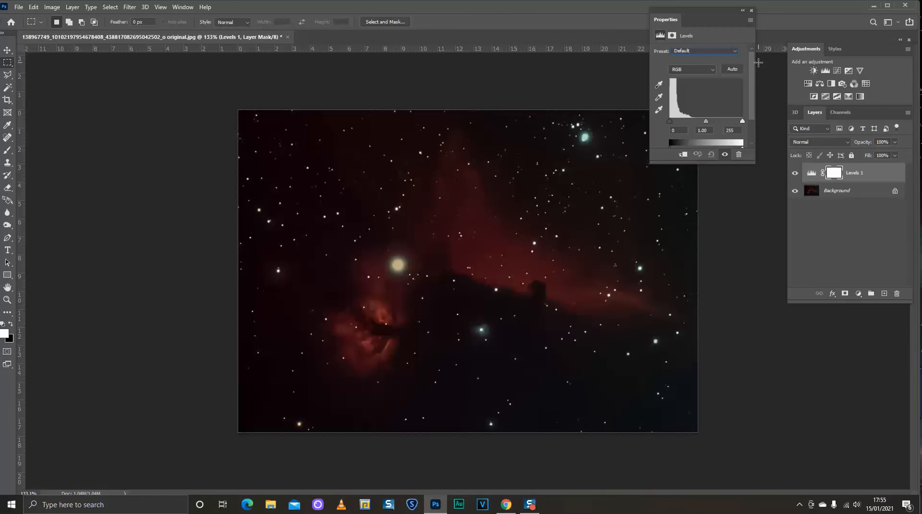
left_click(733, 52)
left_click(760, 55)
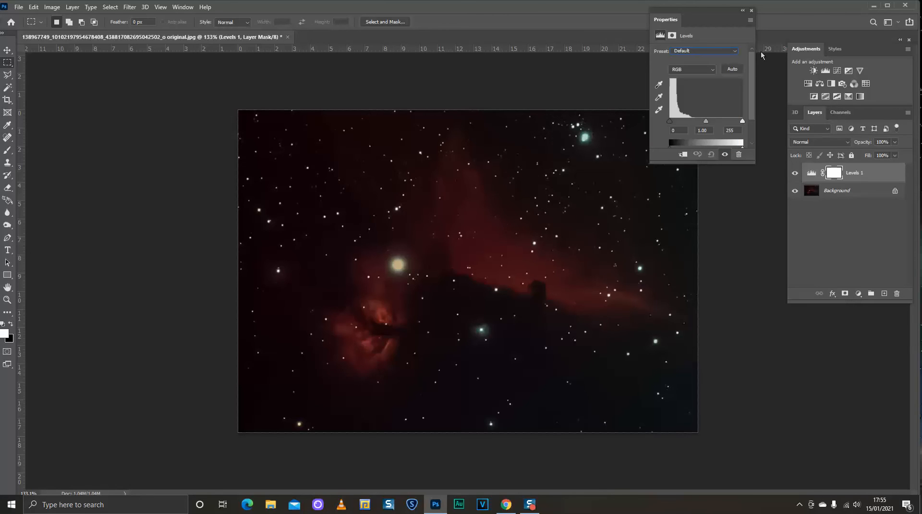
left_click(712, 72)
left_click(687, 80)
left_click_drag(670, 121, 671, 120)
Step: Set the black input level to 3 for both the green and blue channels of the Levels adjustment
left_click(713, 71)
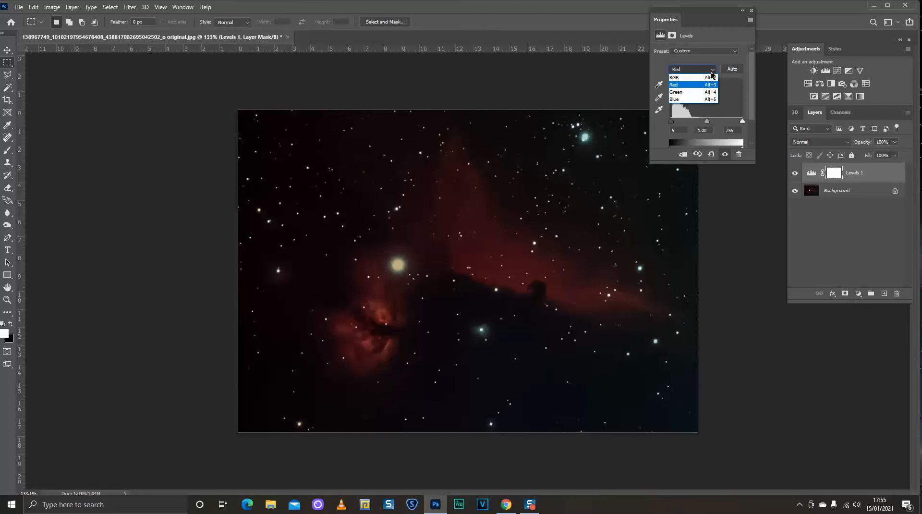
left_click(687, 92)
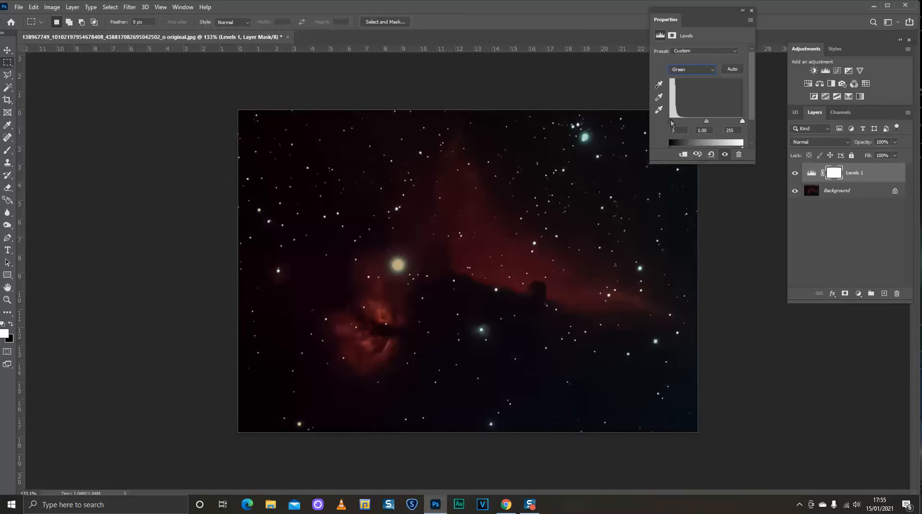
left_click(713, 70)
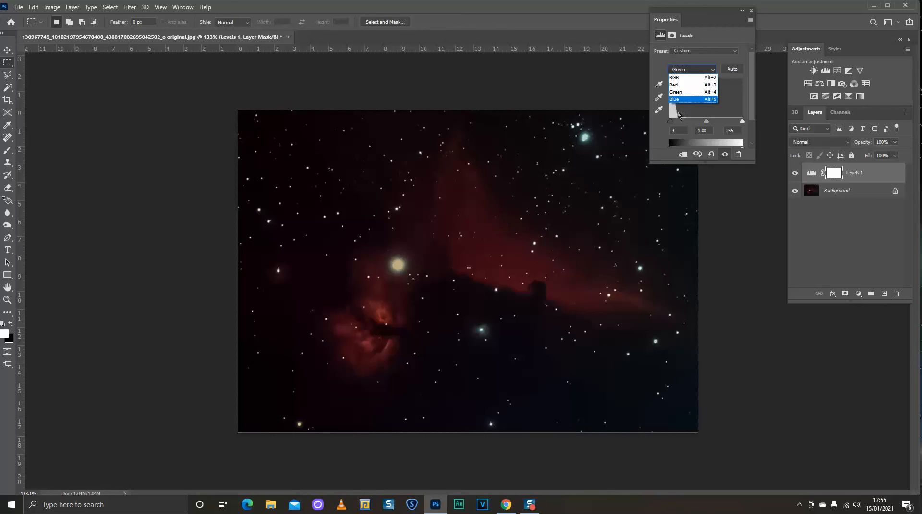
left_click(677, 99)
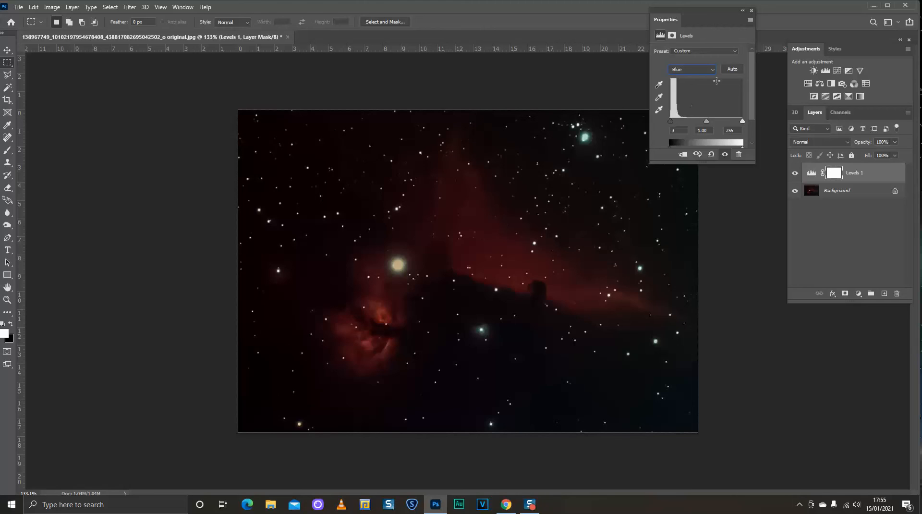
left_click(752, 12)
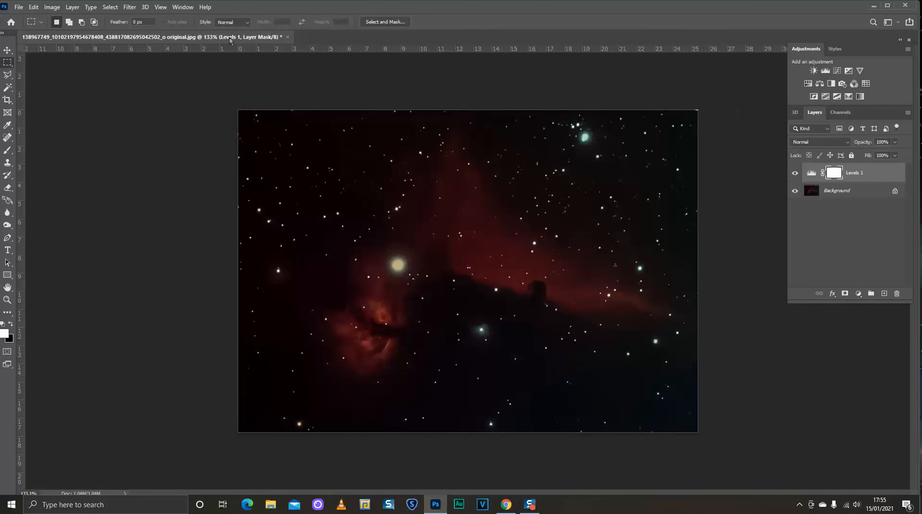
left_click(129, 7)
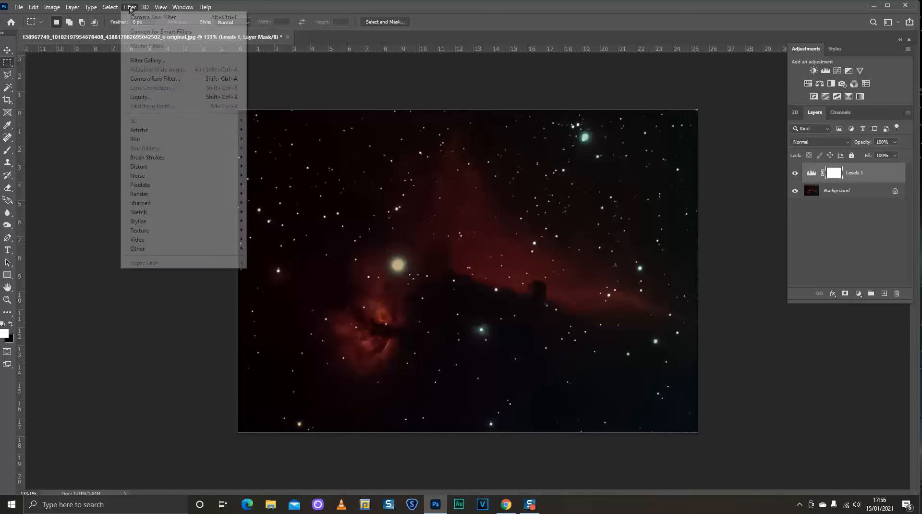
left_click(156, 79)
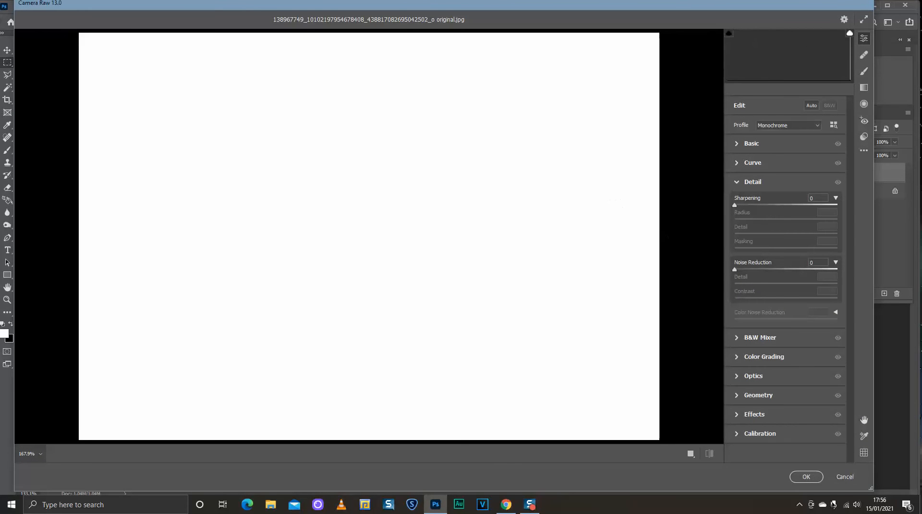
left_click(845, 477)
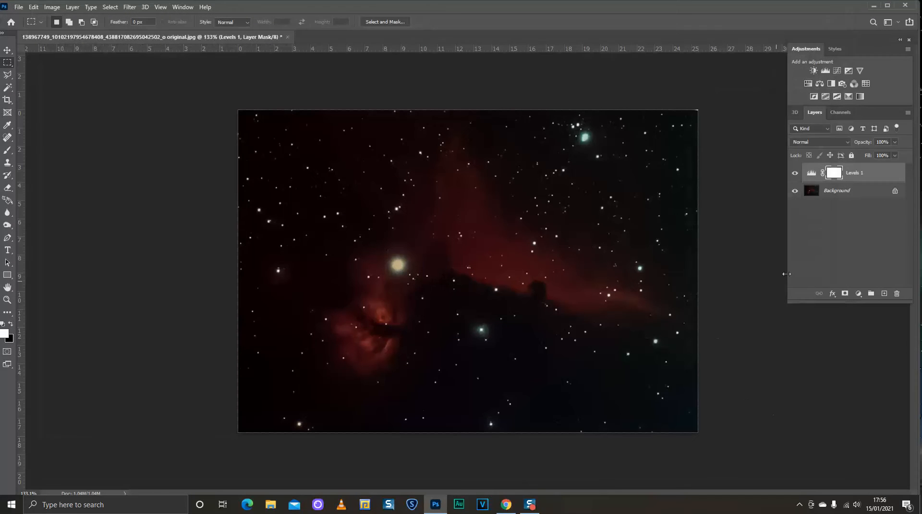
Step: Flatten the image so the Levels adjustment merges into the background layer
left_click(908, 113)
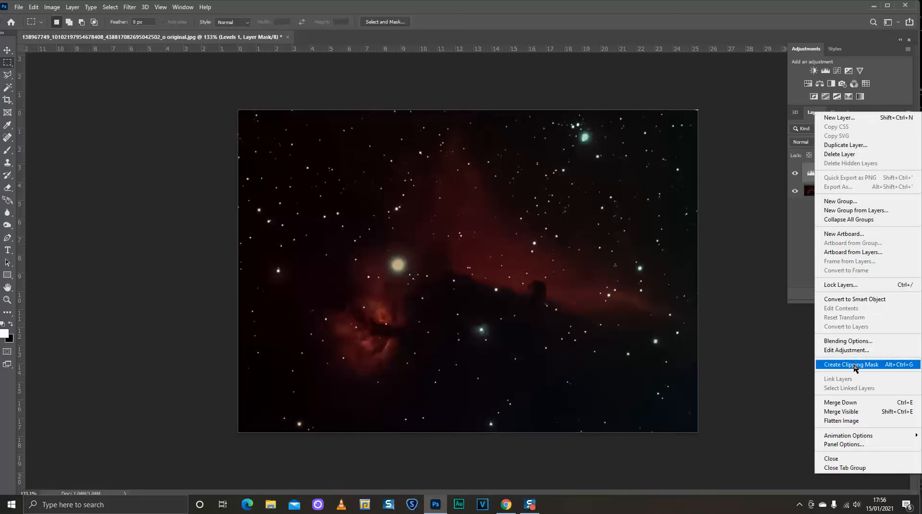
left_click(835, 420)
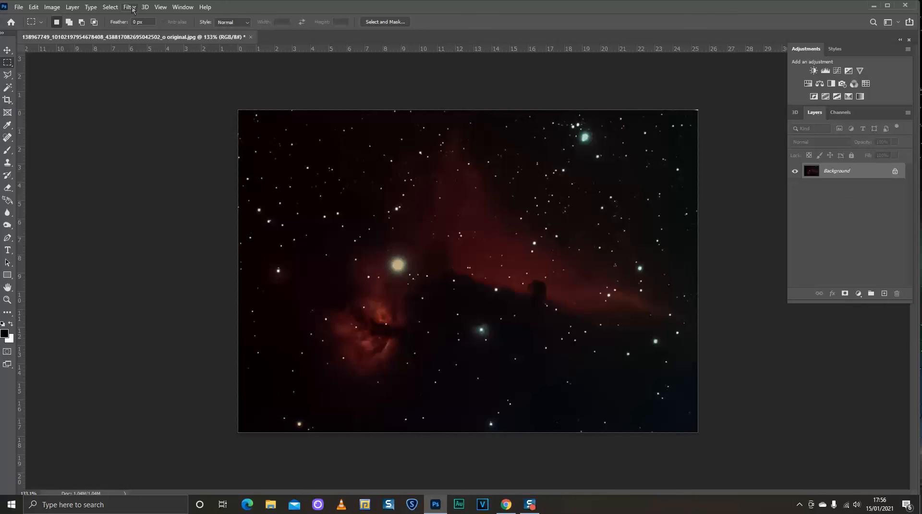
Step: Start another Camera Raw Filter pass on the background layer and raise the Exposure to +1.05
left_click(130, 7)
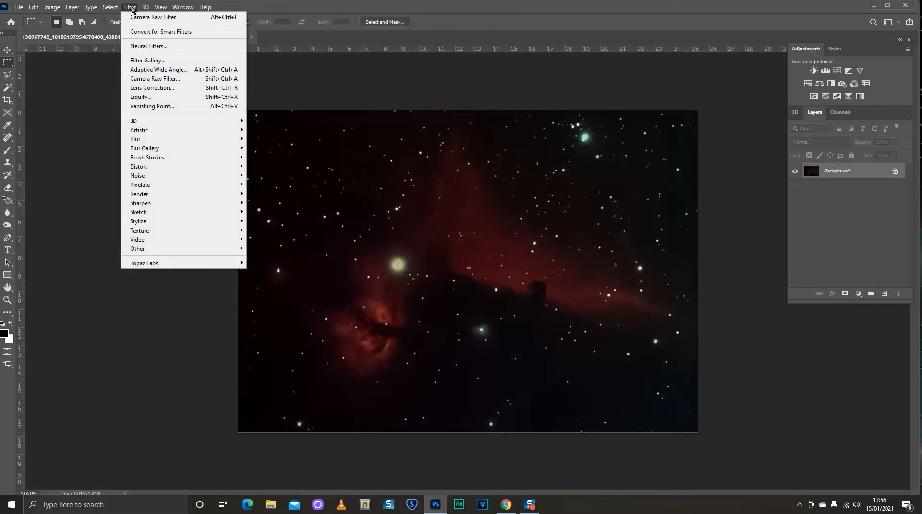
left_click(162, 80)
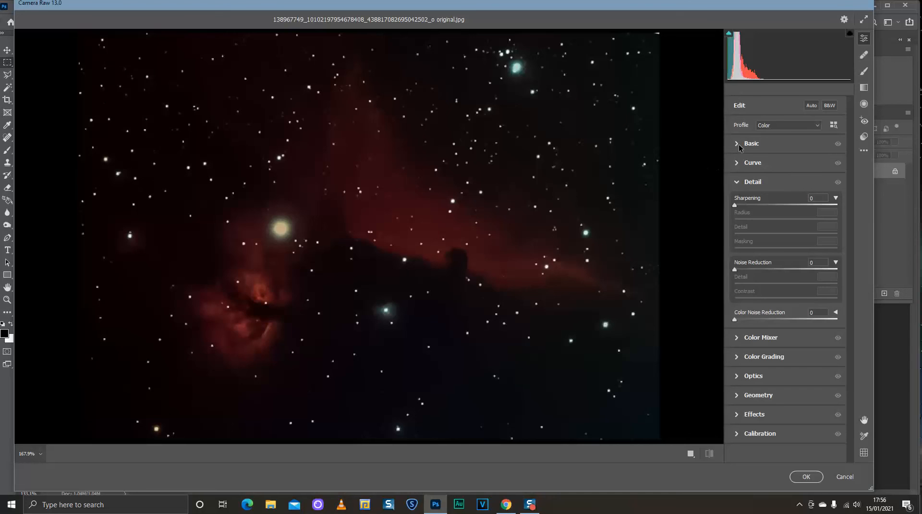
left_click(739, 144)
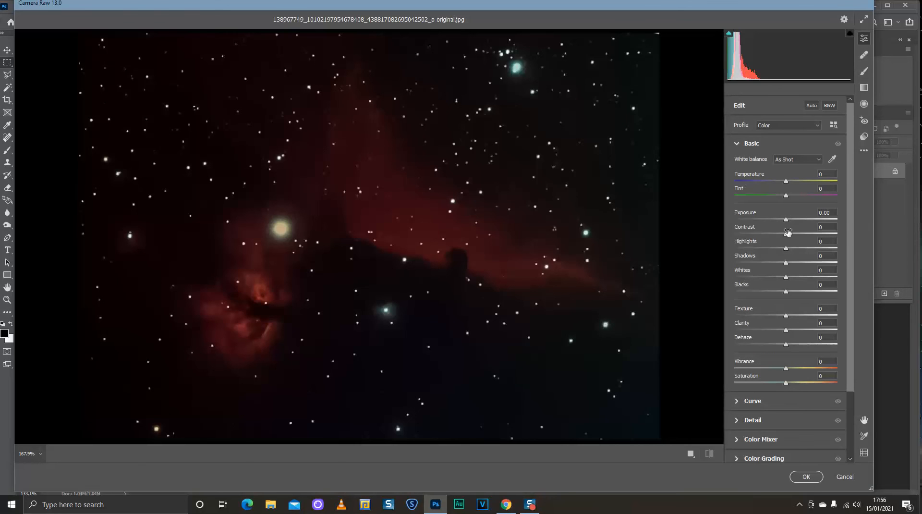
left_click_drag(786, 220, 796, 221)
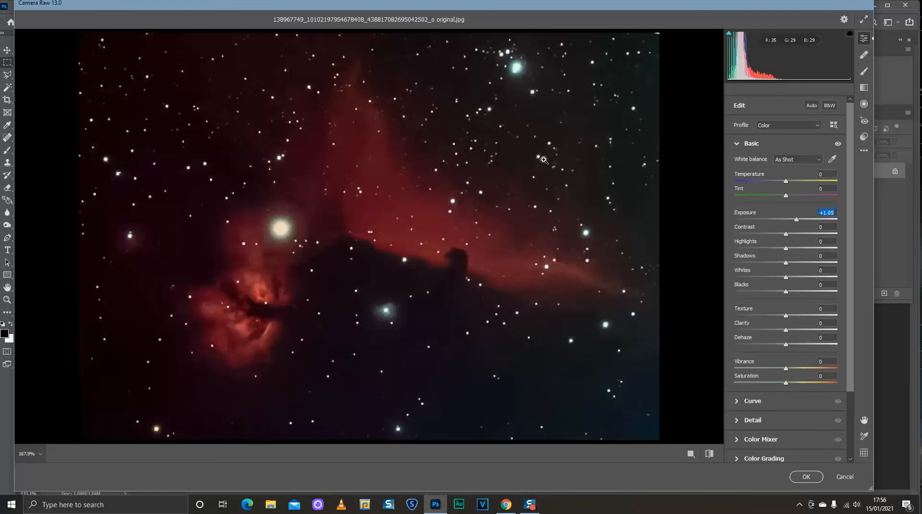
Step: Set Texture to -14 and Dehaze to +18, and apply the Camera Raw Filter
left_click(498, 146)
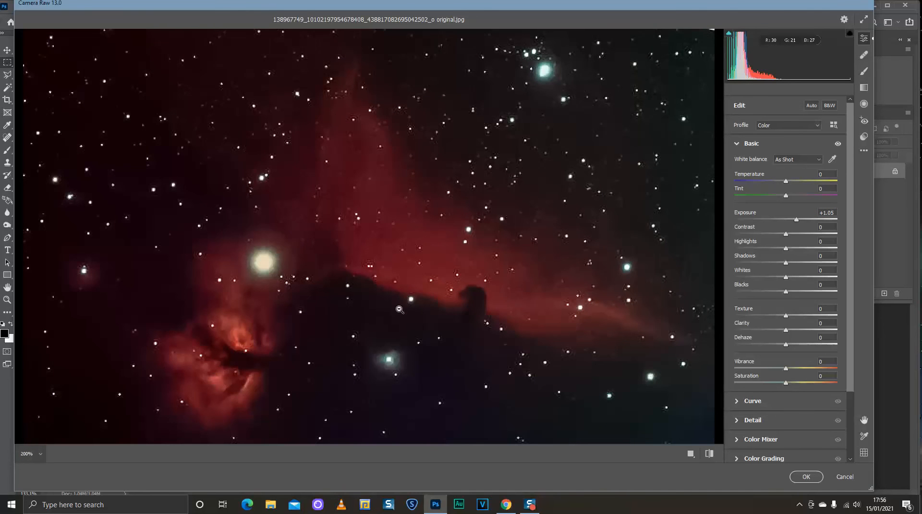
left_click(388, 327, "alt")
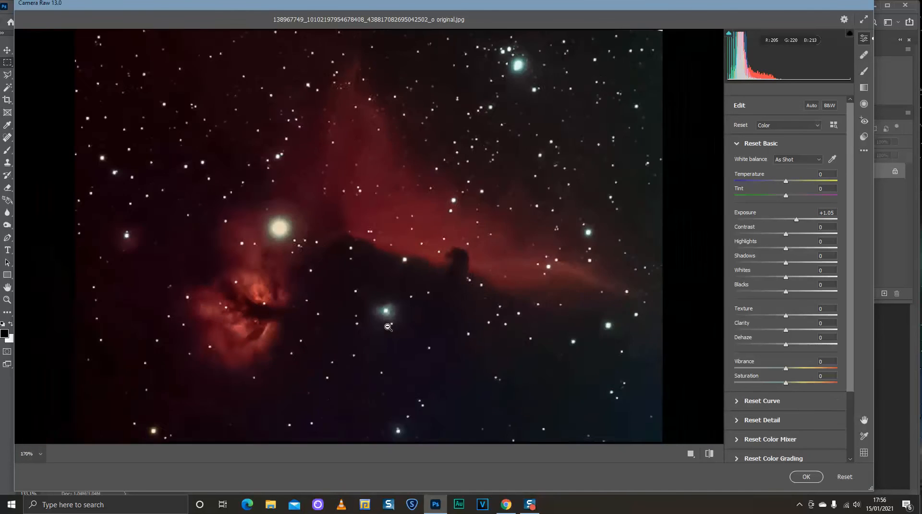
left_click(387, 326, "alt")
left_click(387, 325, "alt")
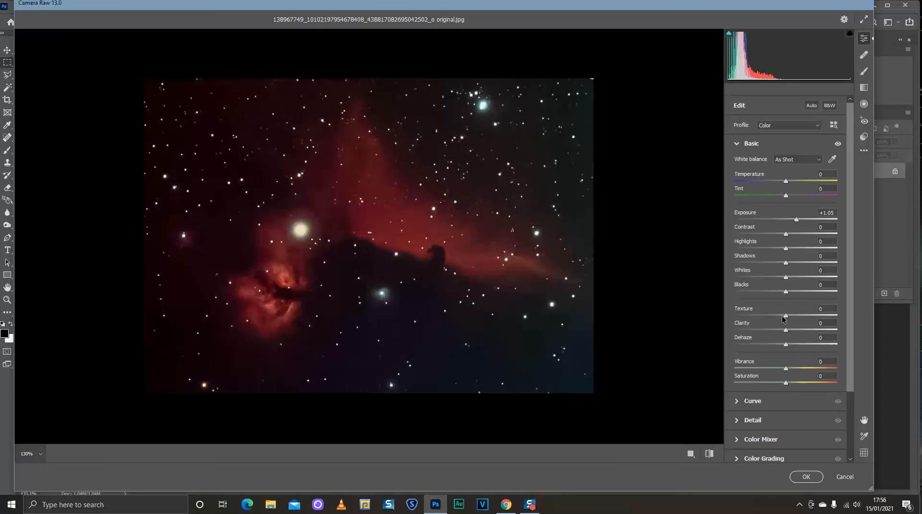
left_click_drag(786, 317, 779, 318)
left_click_drag(786, 347, 795, 344)
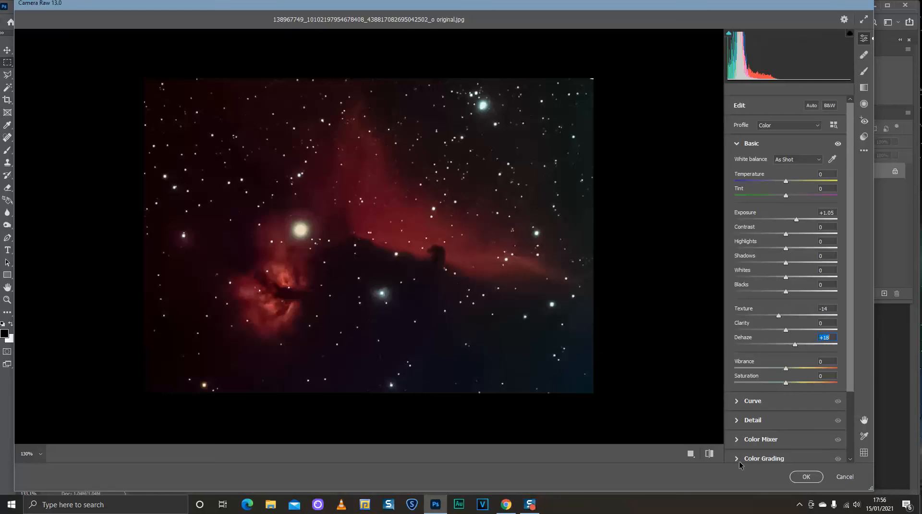
left_click(821, 476)
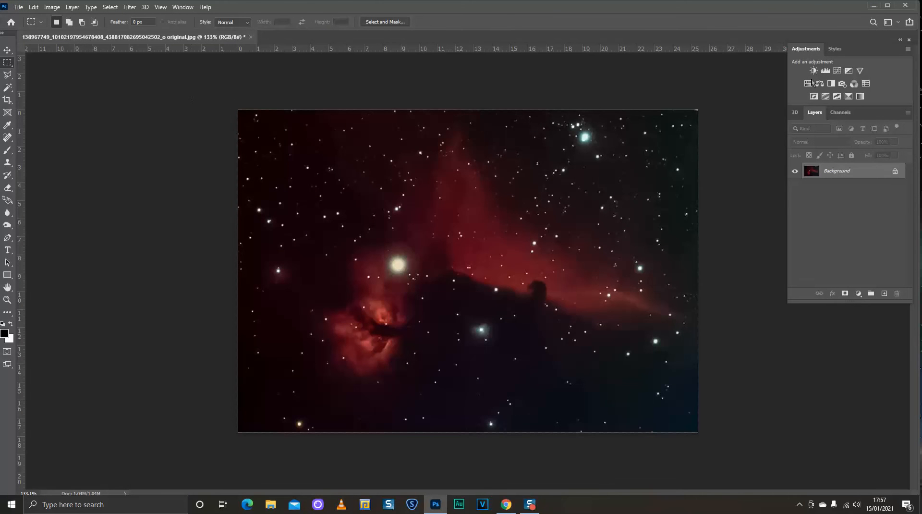
Step: Add a Levels adjustment layer with the black input level at 10 for the green channel and 15 for the blue channel
left_click(825, 72)
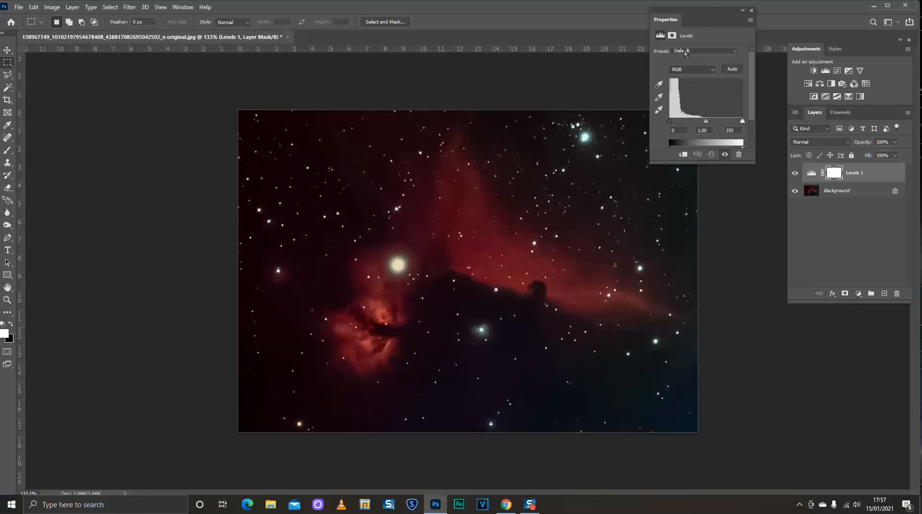
left_click(715, 68)
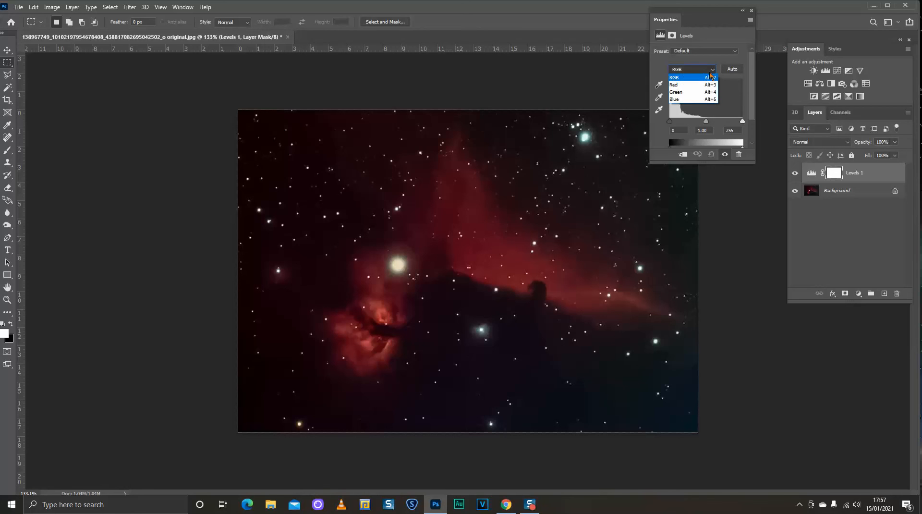
left_click(685, 95)
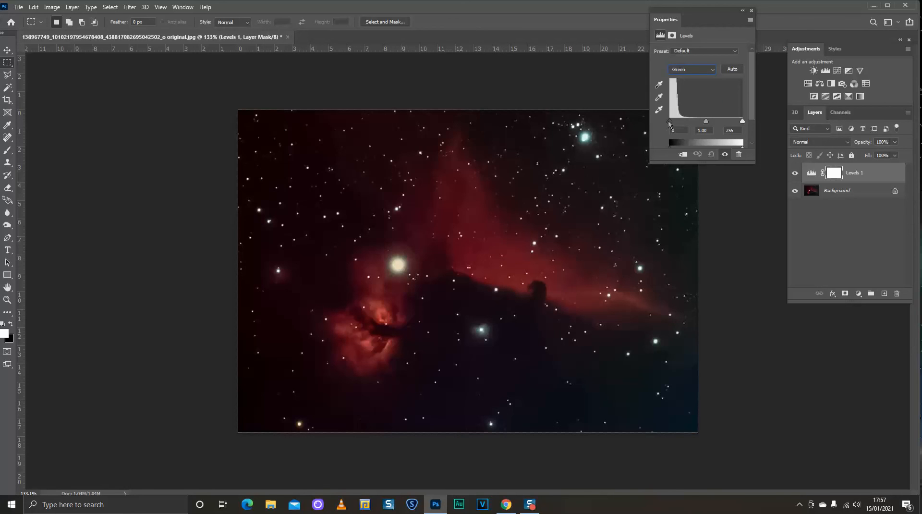
left_click_drag(668, 120, 673, 121)
left_click(712, 72)
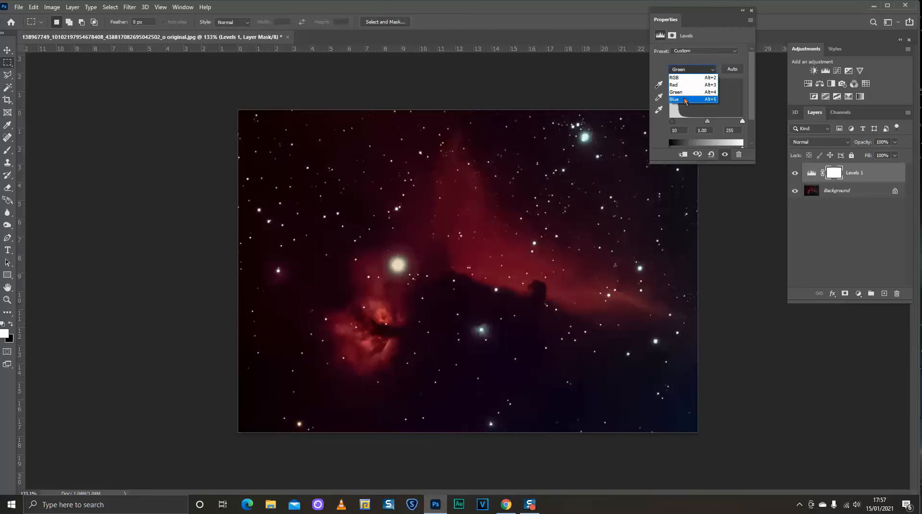
left_click(686, 100)
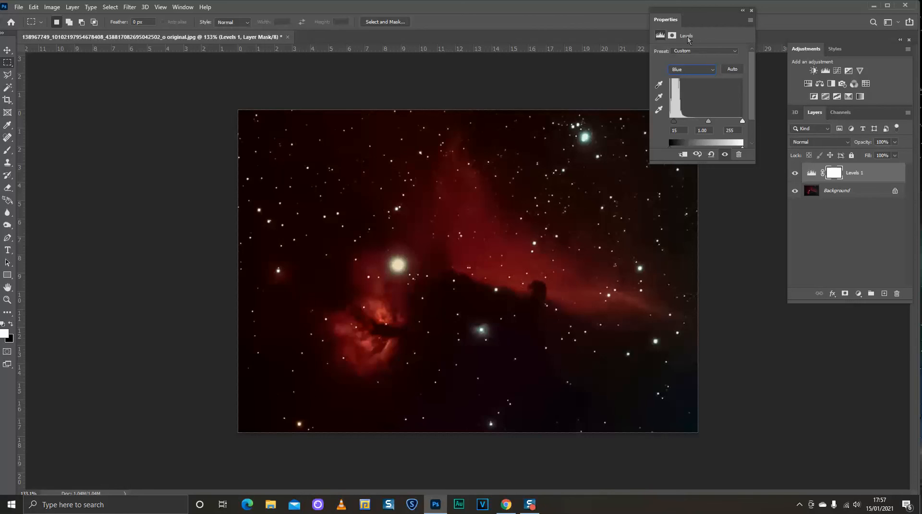
Step: Flatten the image to merge the green and blue channel Levels adjustment into the background
left_click(752, 11)
left_click(908, 112)
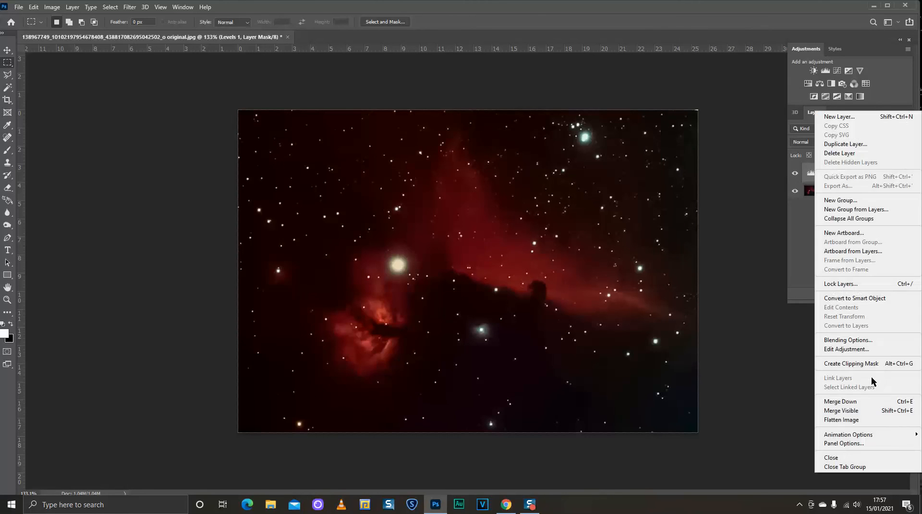
left_click(835, 420)
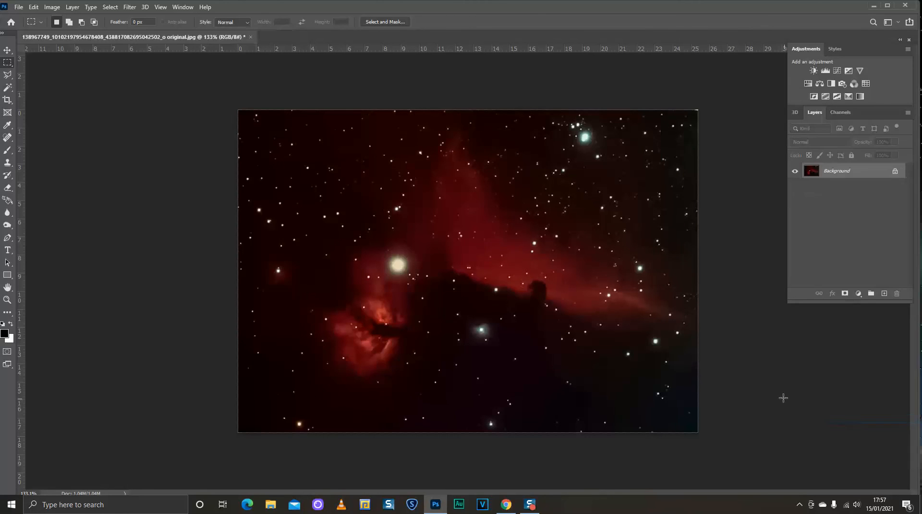
Step: Add a Levels adjustment layer and set the combined RGB black input level to 2 and white input level to 232
left_click(825, 71)
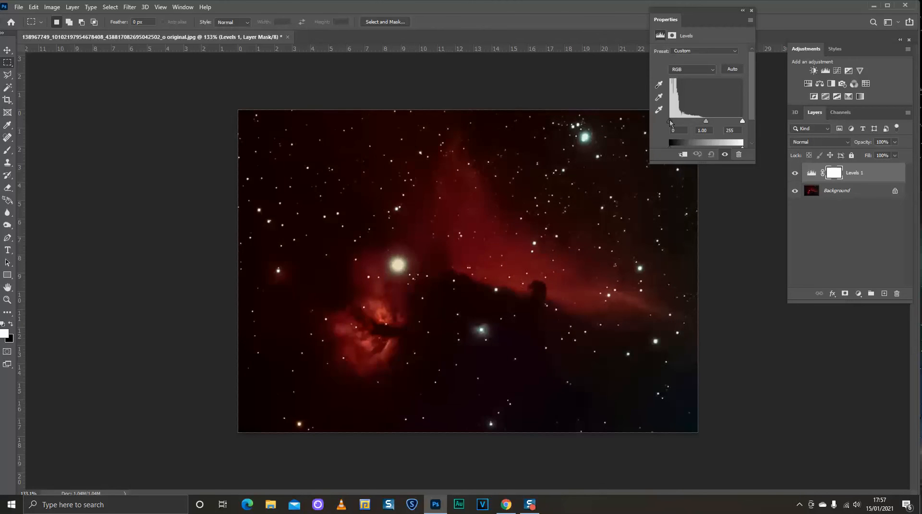
left_click_drag(670, 121, 671, 120)
left_click_drag(742, 121, 739, 121)
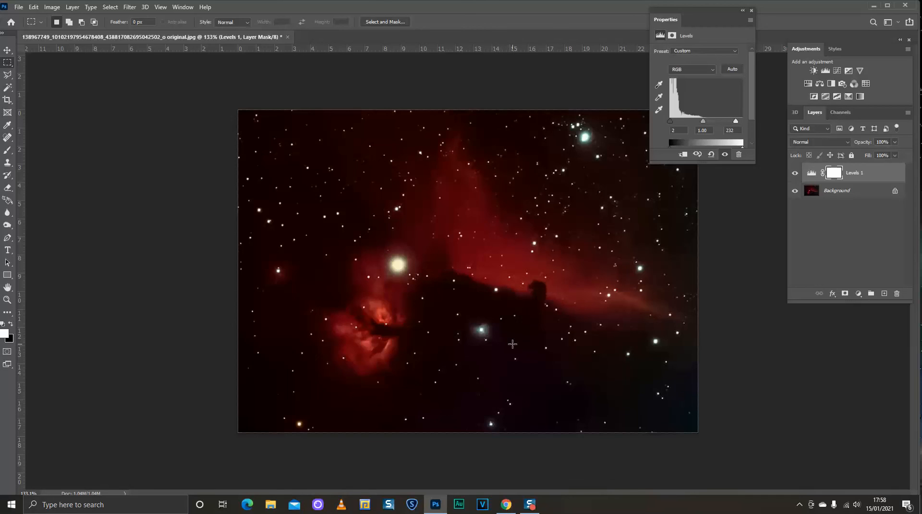
Step: Flatten the image to merge the combined RGB Levels adjustment into the background
left_click(752, 10)
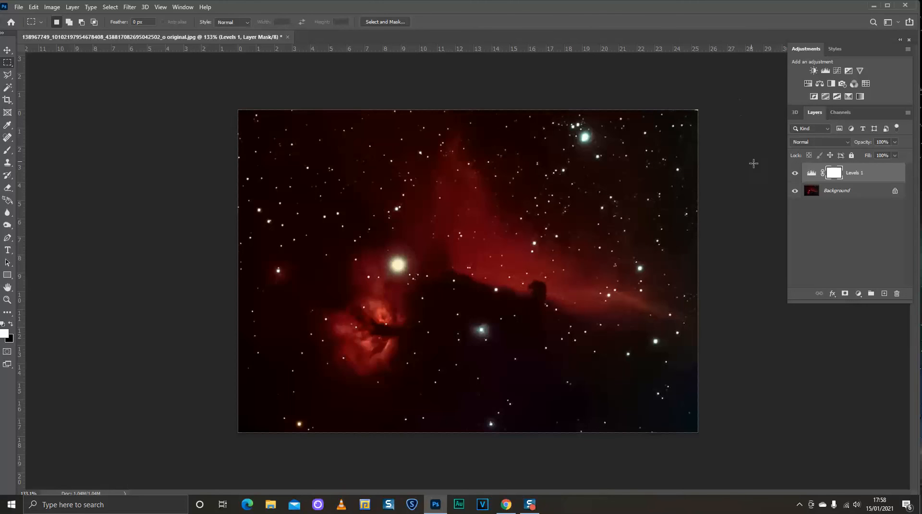
left_click(908, 113)
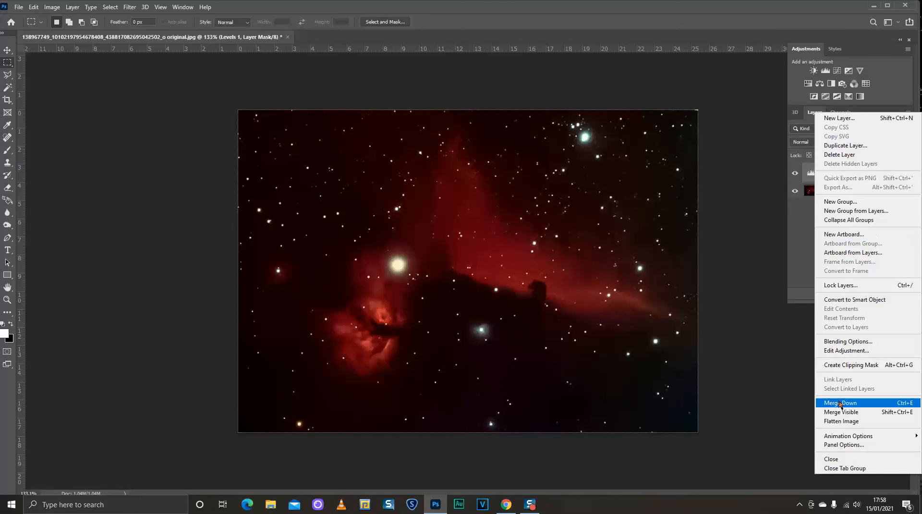
left_click(841, 420)
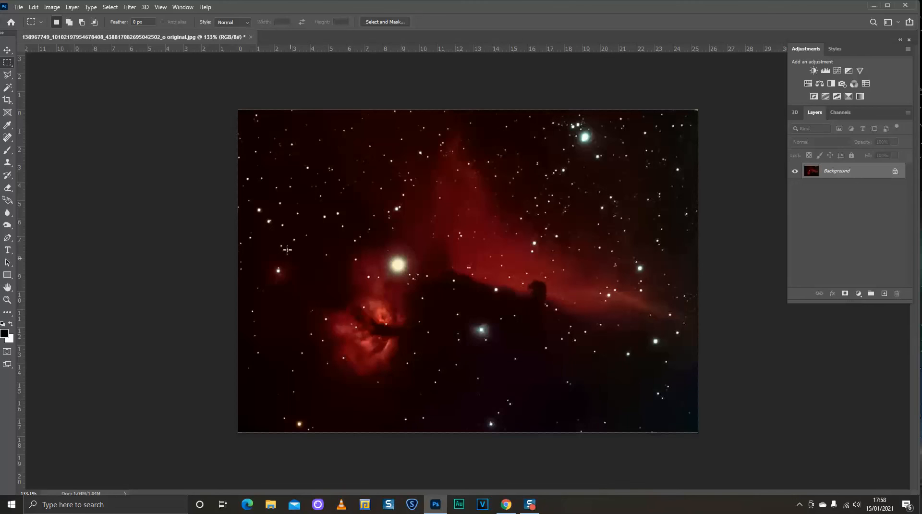
Step: Try to open the nebula file whose name ends in "_o original" from the Desktop
left_click(19, 7)
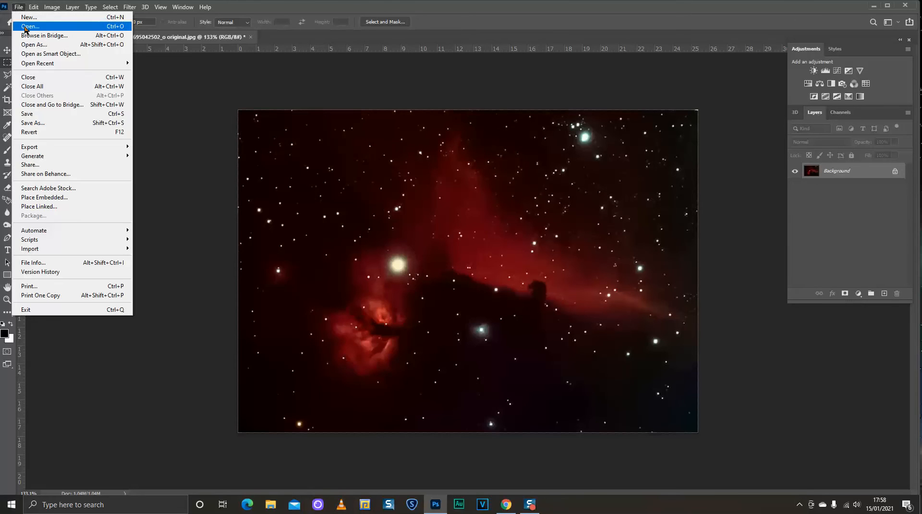
left_click(24, 27)
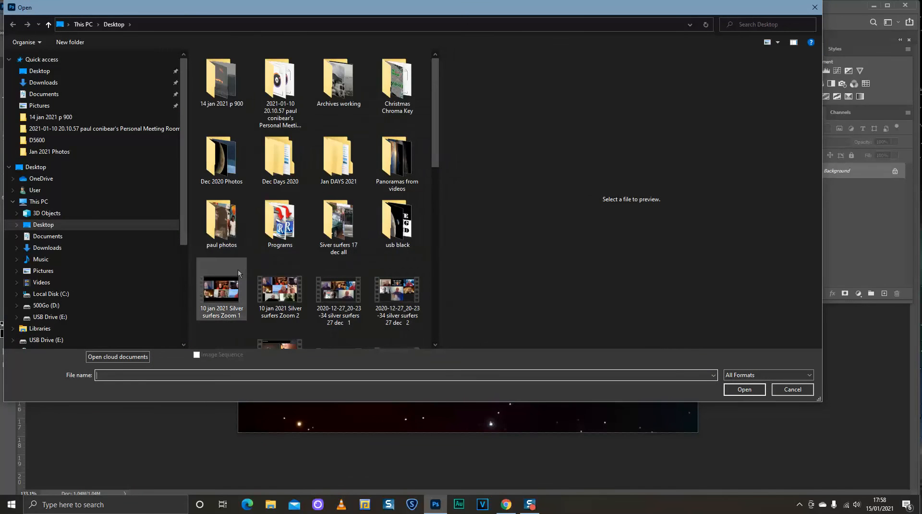
scroll(251, 260, "down", 7)
scroll(252, 261, "up", 5)
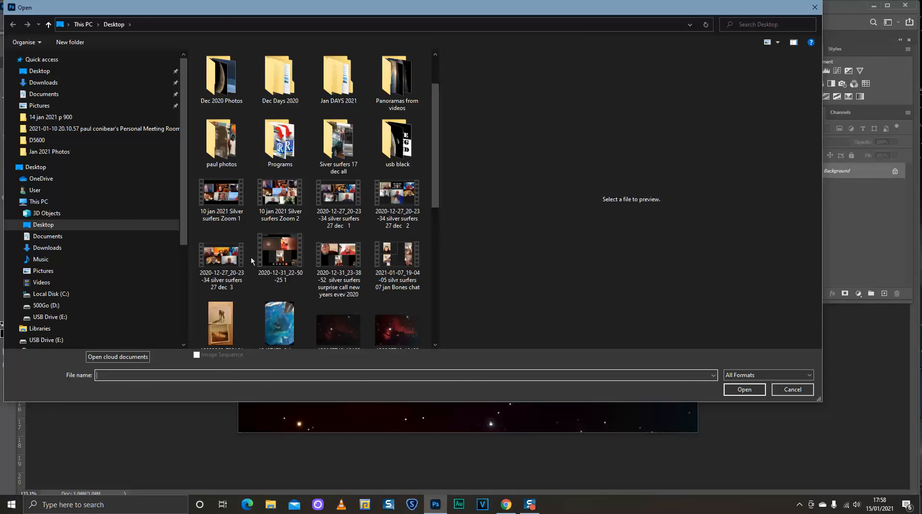
scroll(251, 261, "down", 3)
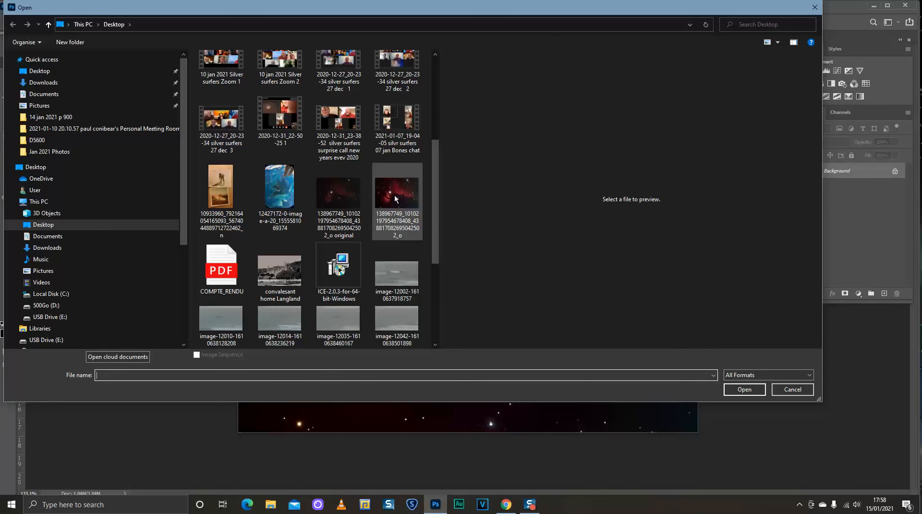
left_click(343, 195)
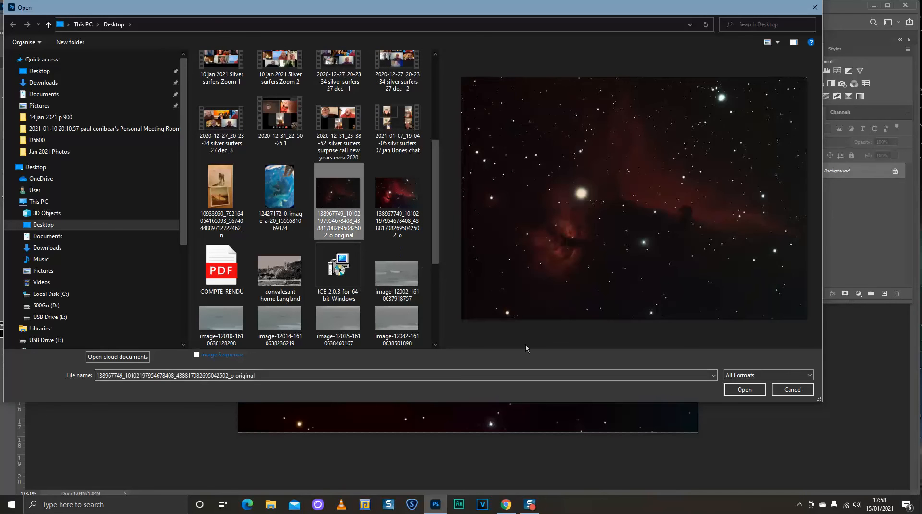
left_click(742, 388)
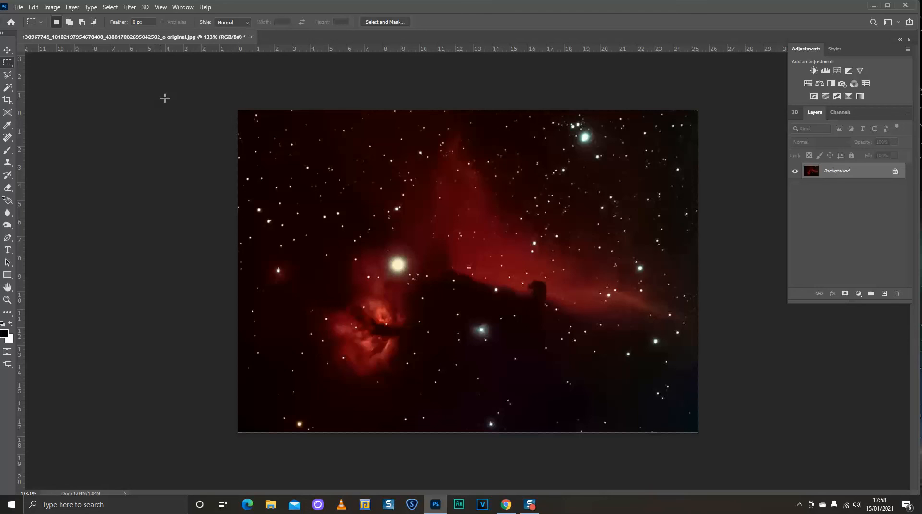
Step: Save the edited image on the computer as a quality 9 JPEG on the Desktop, with a file name ending in "_o2"
left_click(19, 6)
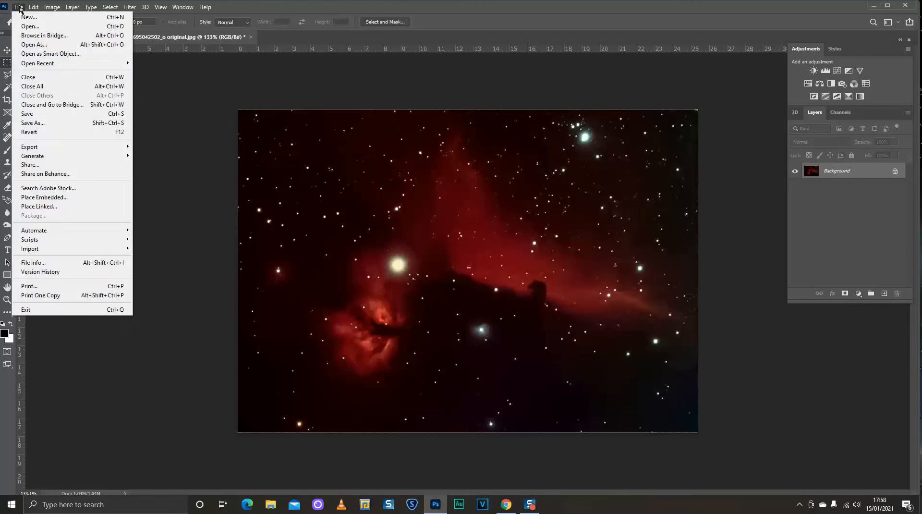
left_click(45, 123)
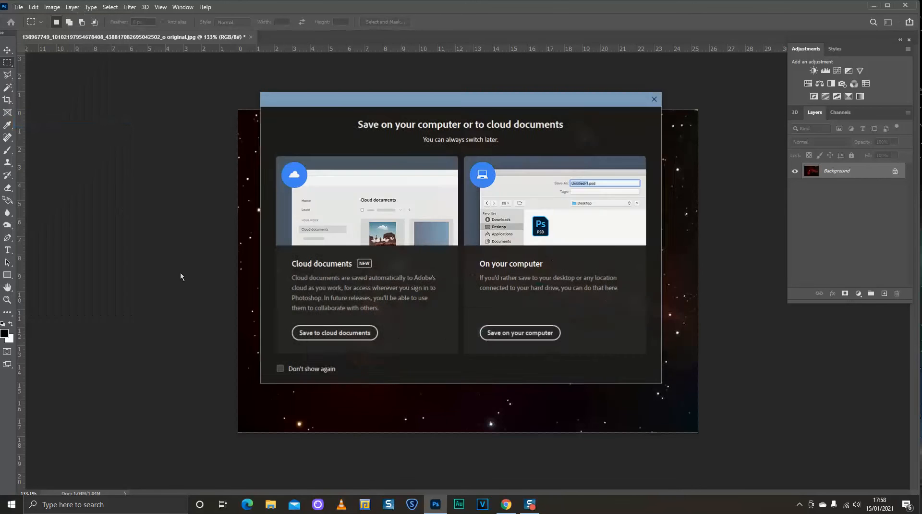
left_click(523, 334)
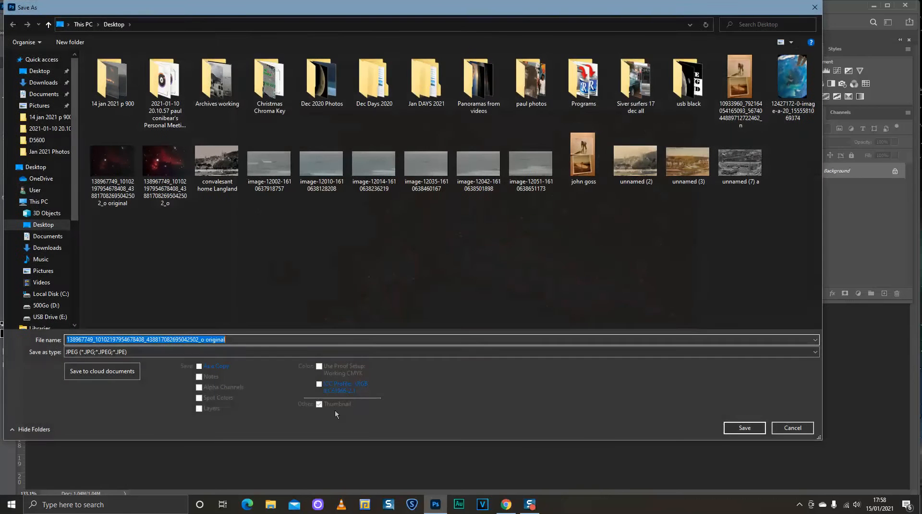
left_click(226, 341)
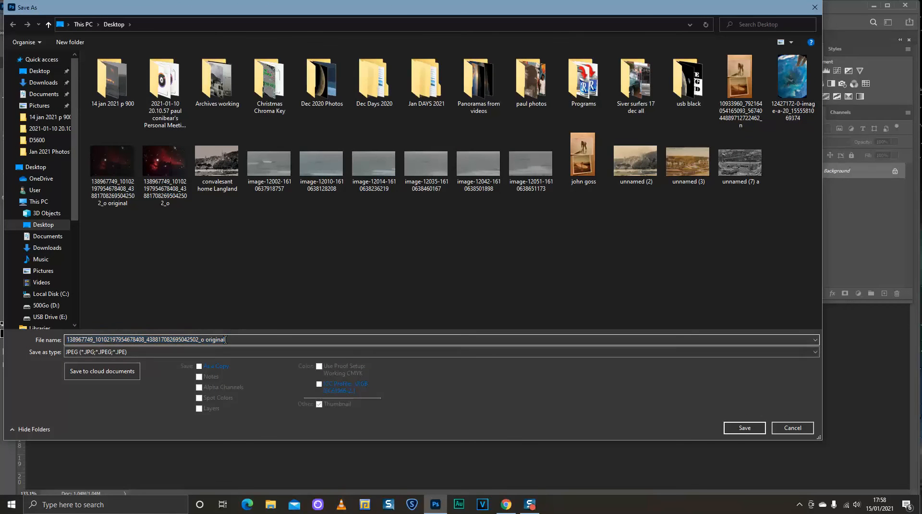
left_click_drag(205, 339, 253, 341)
type("2")
left_click(742, 428)
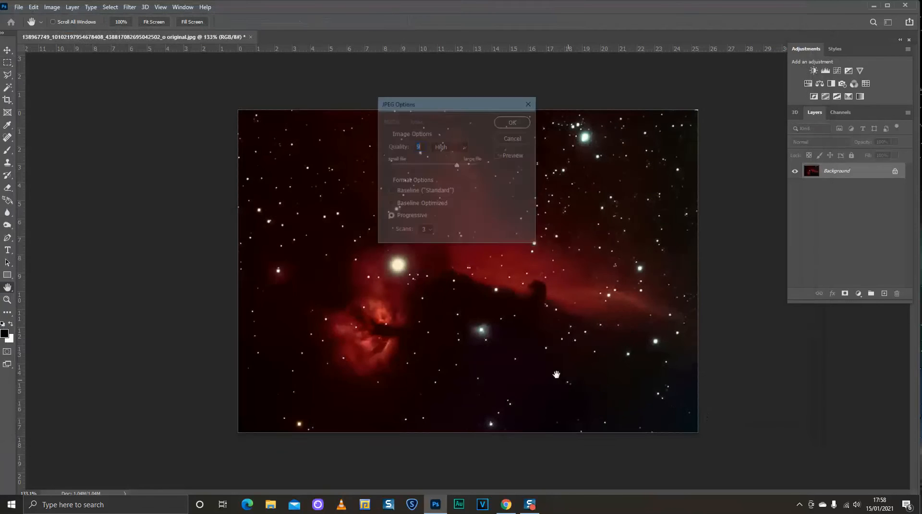
left_click(514, 122)
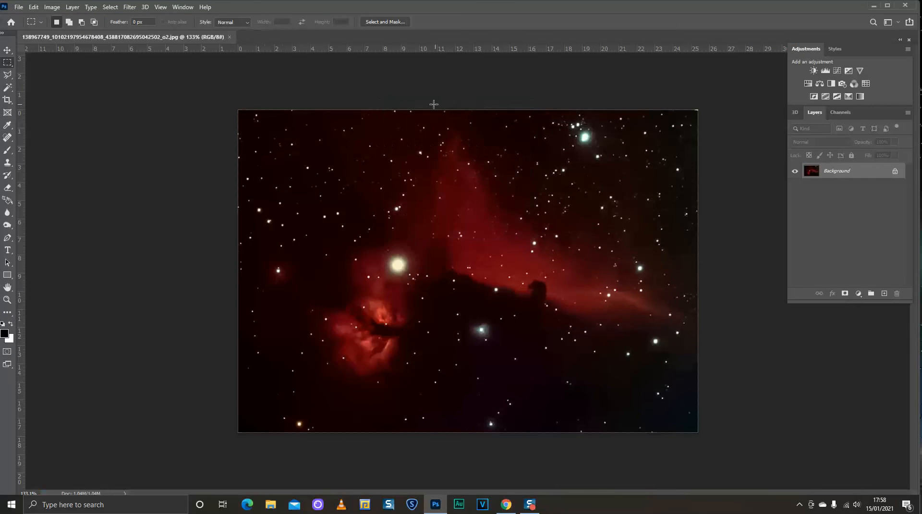
Step: Open the nebula image whose file name ends in "_o original" from the Desktop
left_click(18, 7)
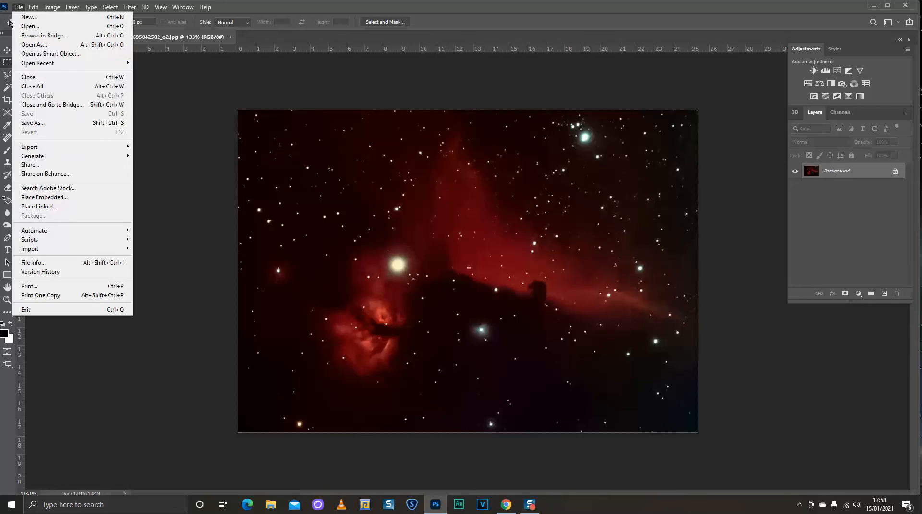
left_click(33, 27)
scroll(308, 214, "down", 5)
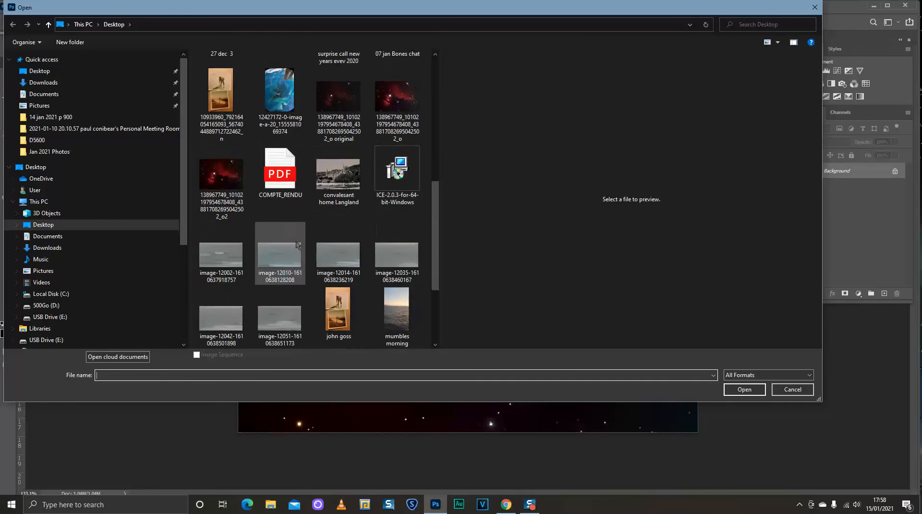
left_click(342, 105)
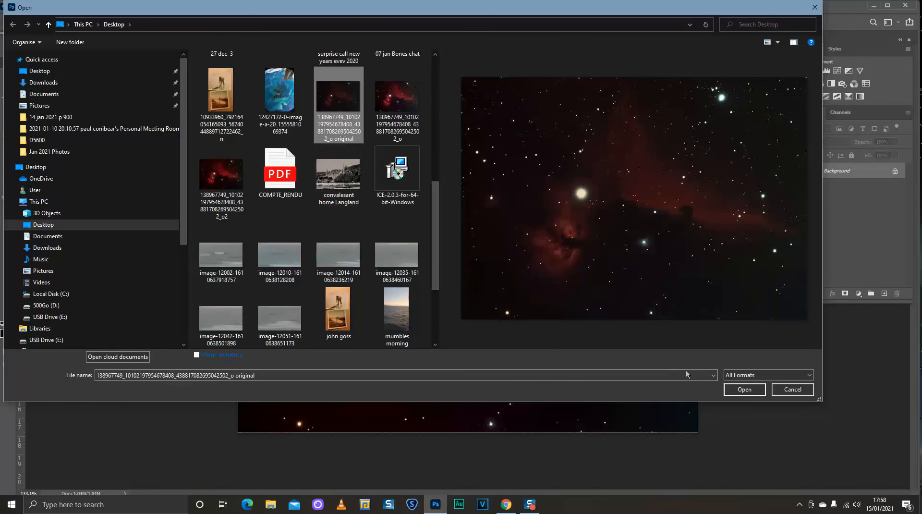
left_click(740, 389)
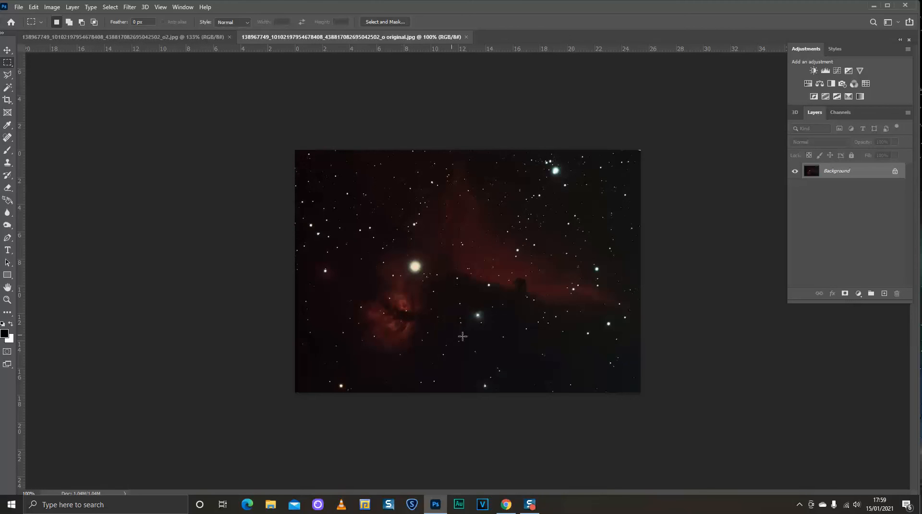
Step: Compare the edited "_o2" image with the original by switching between them, with the original magnified to 133%
left_click(106, 41)
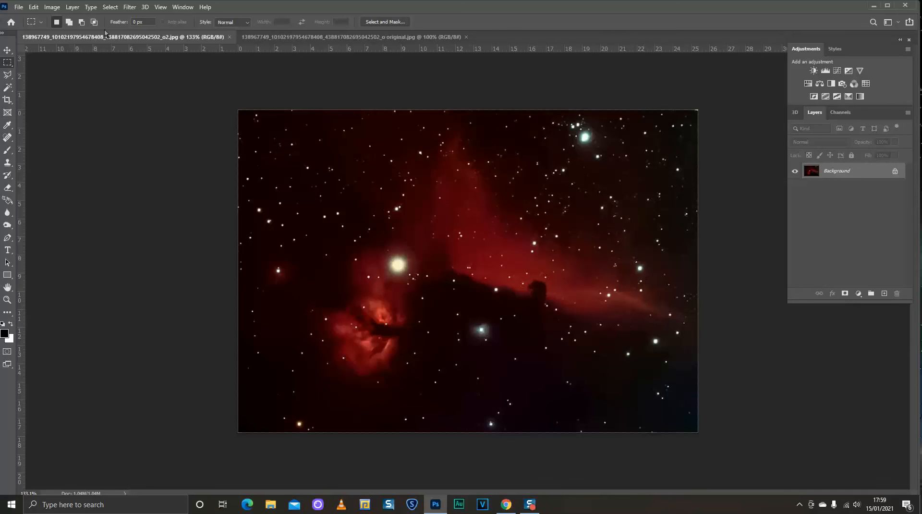
left_click(259, 37)
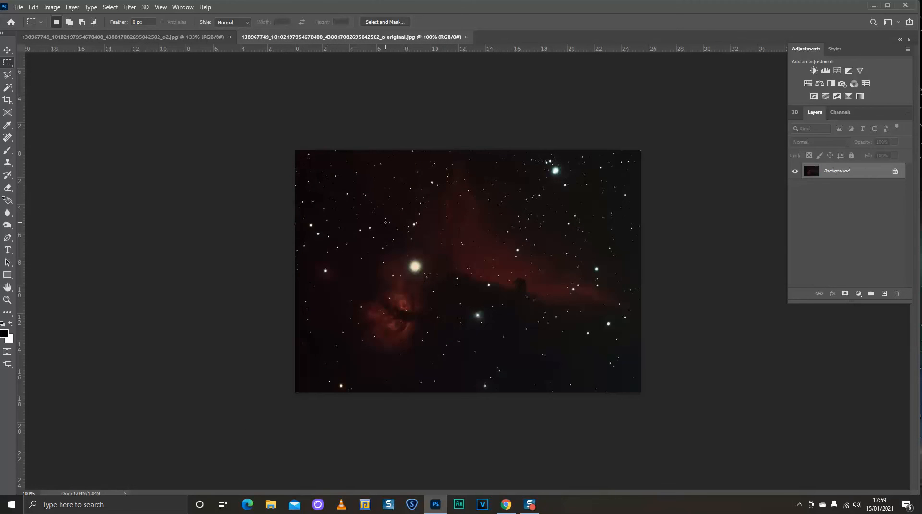
scroll(385, 223, "up", 3)
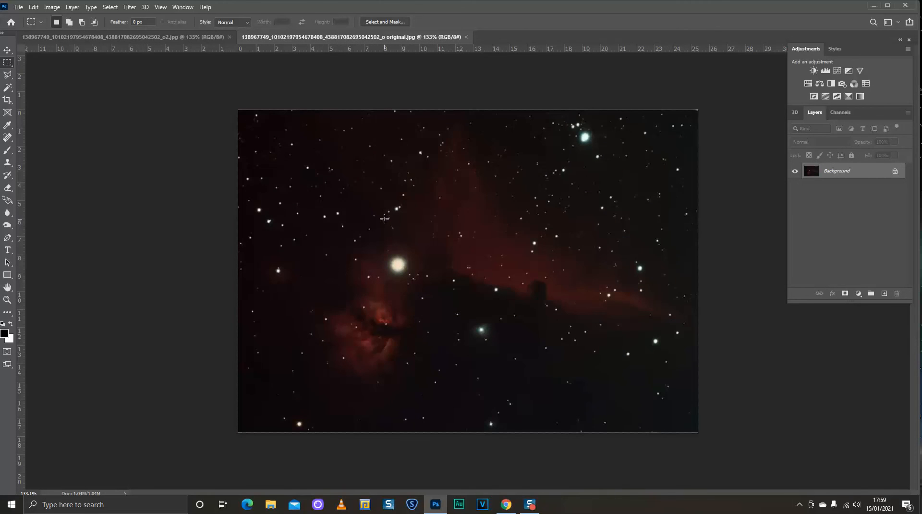
left_click(126, 39)
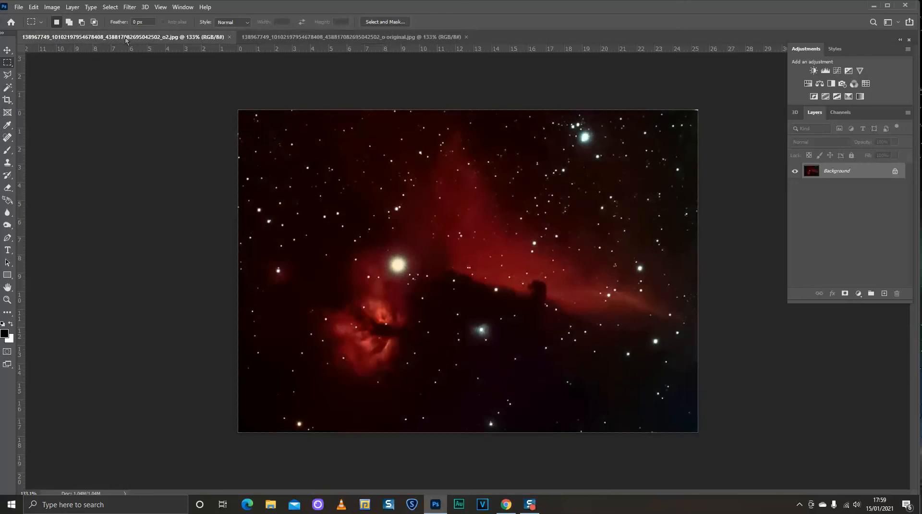